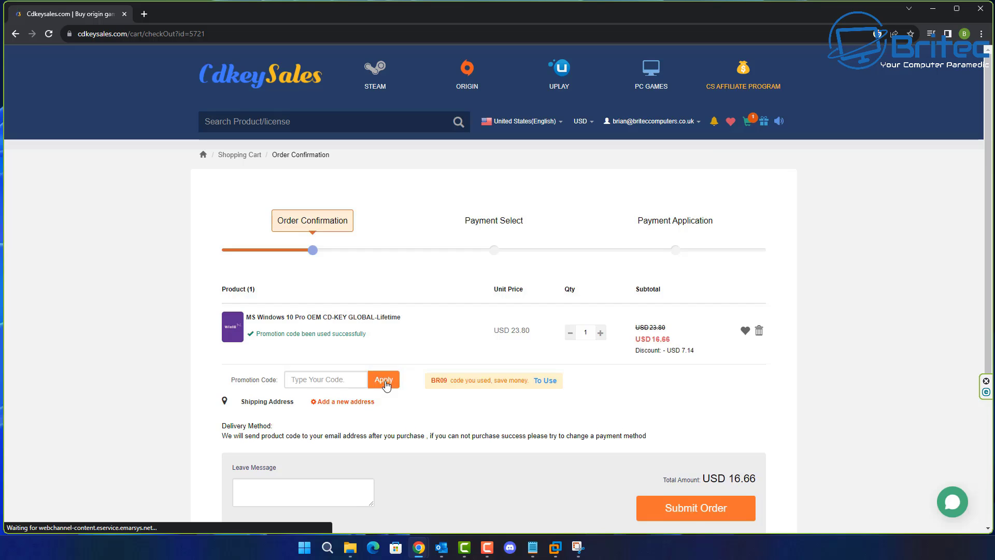
- Submit the Windows 10 Pro OEM key order and choose PayPal as the payment method
left_click(704, 514)
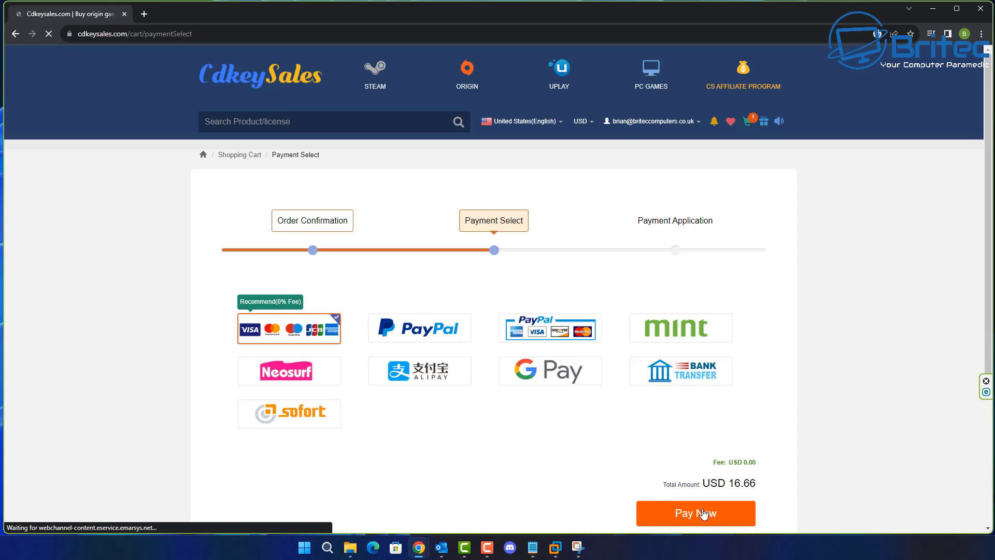
left_click(445, 338)
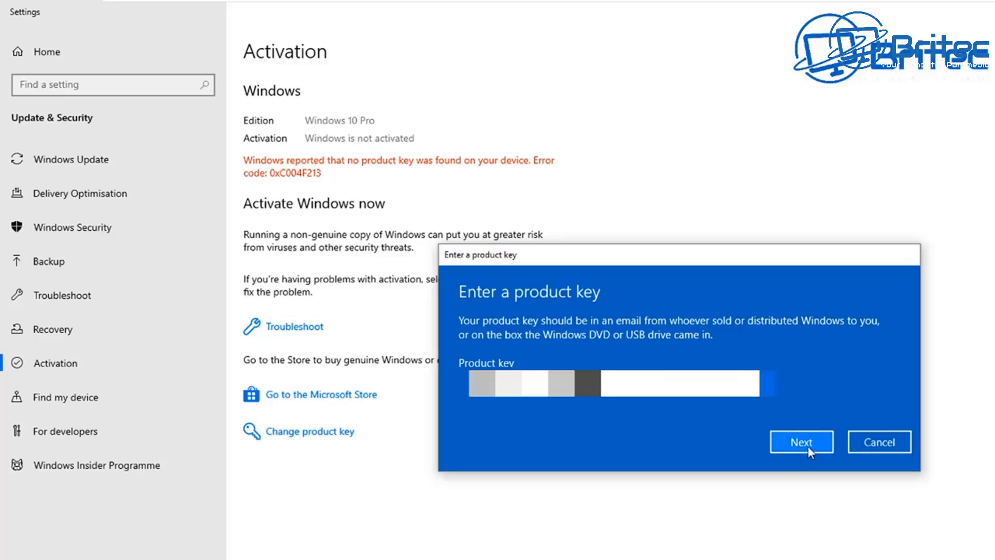
- Confirm the entered product key and activate Windows 10 Pro
left_click(808, 447)
left_click(802, 406)
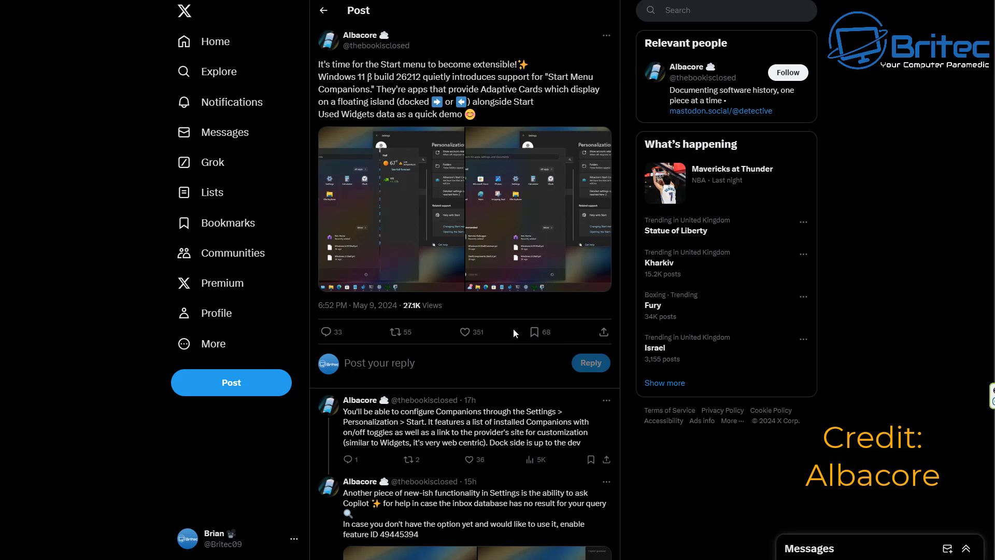
- View the enlarged screenshots of the Start Menu Companions in the X post about build 26212
left_click(405, 249)
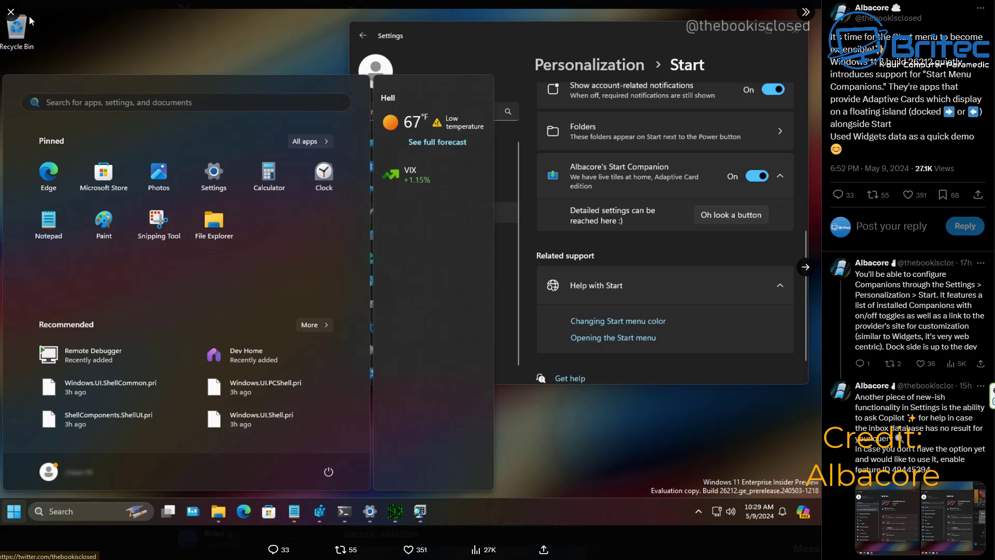
left_click(13, 13)
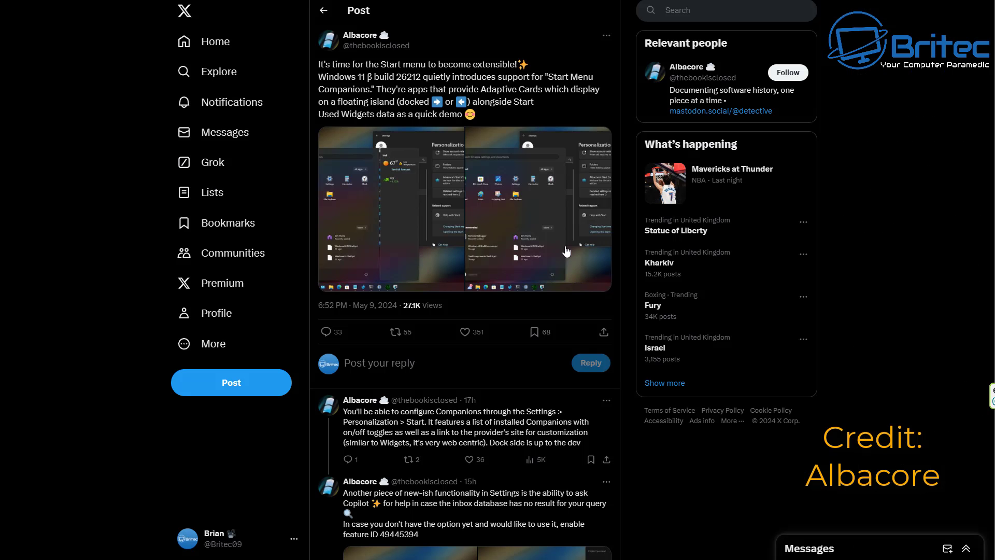
left_click(562, 249)
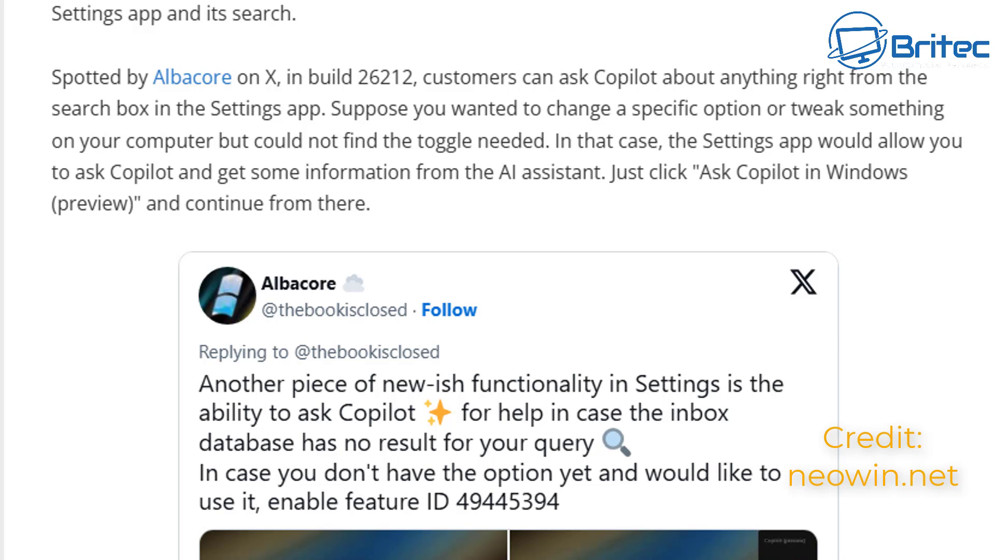
- Read the Neowin article section on asking Copilot from the Settings search box, including the embedded post
scroll(507, 280, "down", 3)
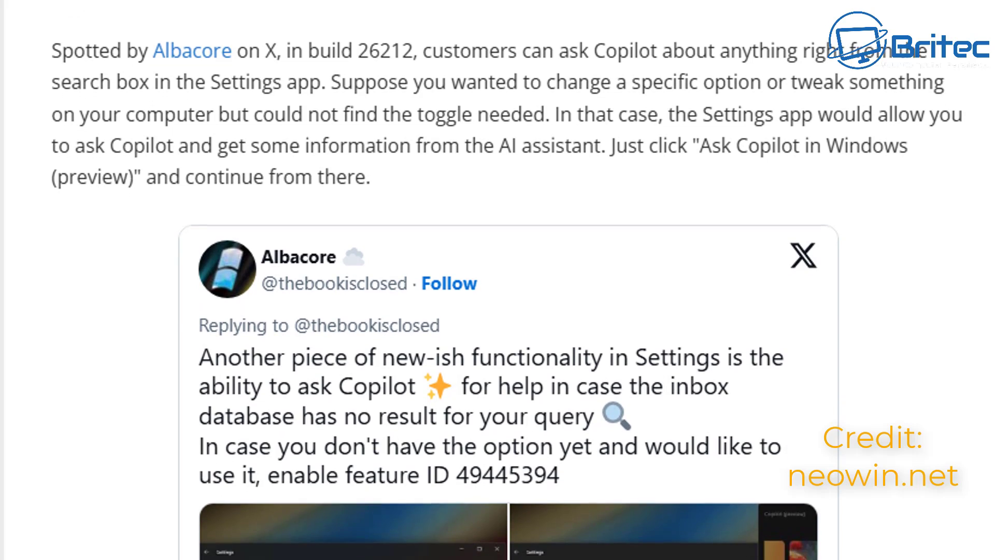
scroll(507, 280, "down", 4)
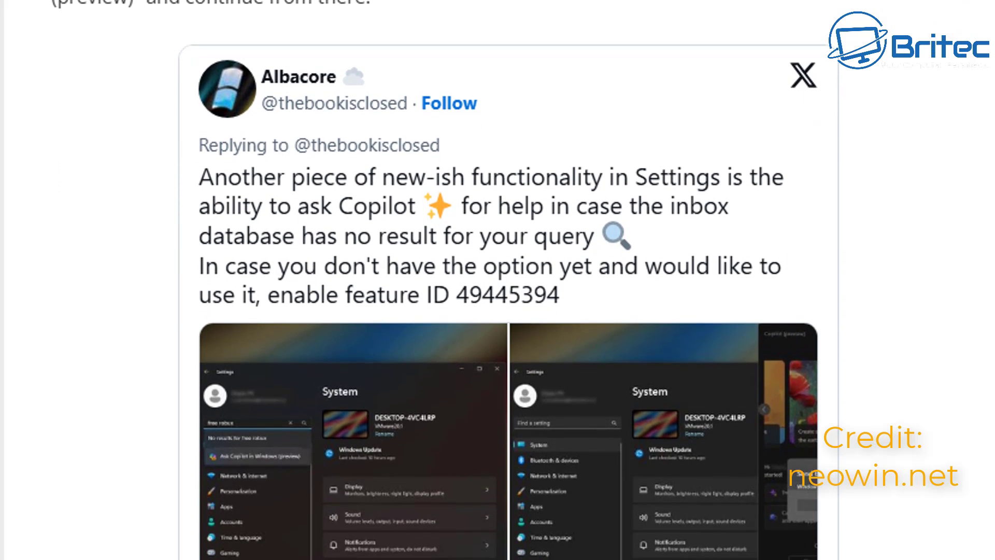
scroll(507, 280, "down", 3)
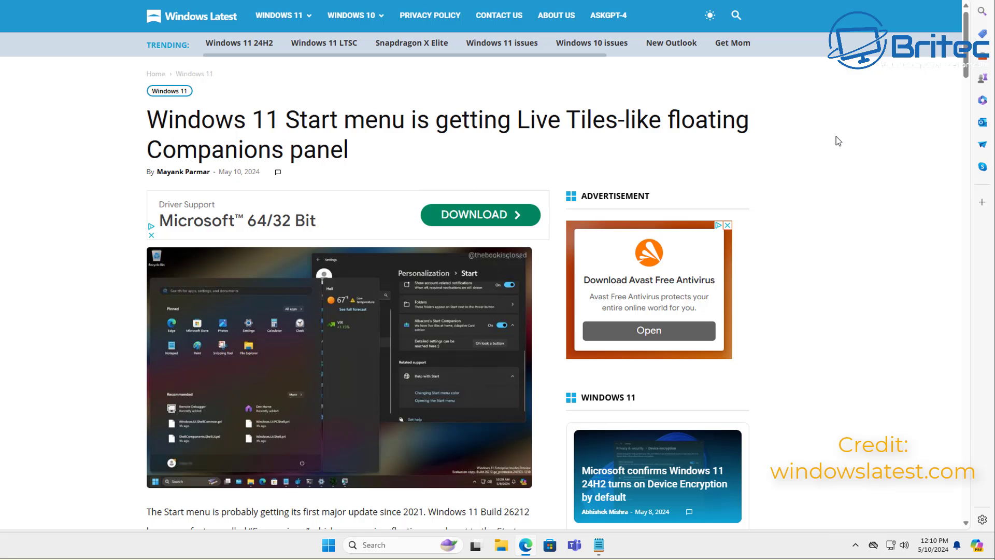
- Read the Windows Latest article on the floating Companions panel and look at the desktop's default Start menu layout
middle_click(830, 157)
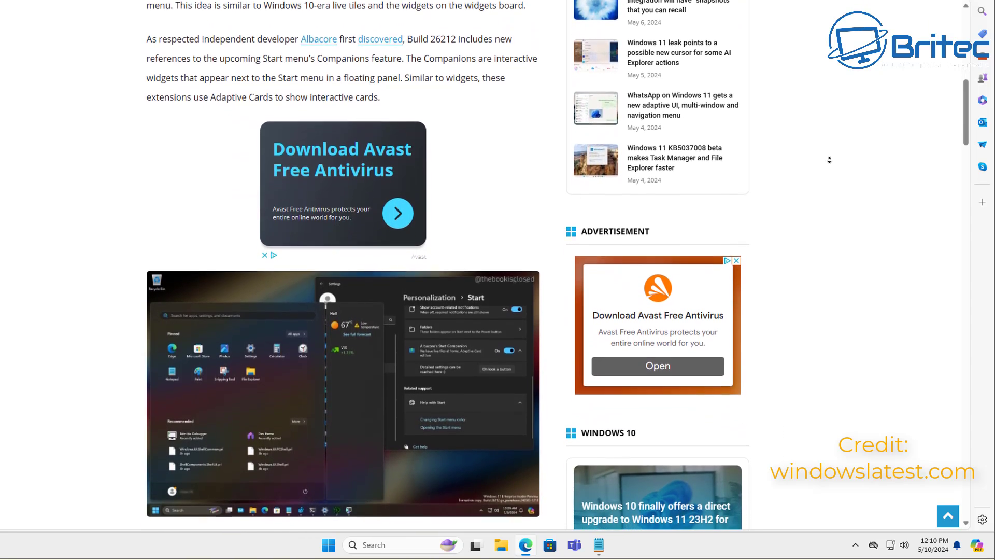
middle_click(830, 161)
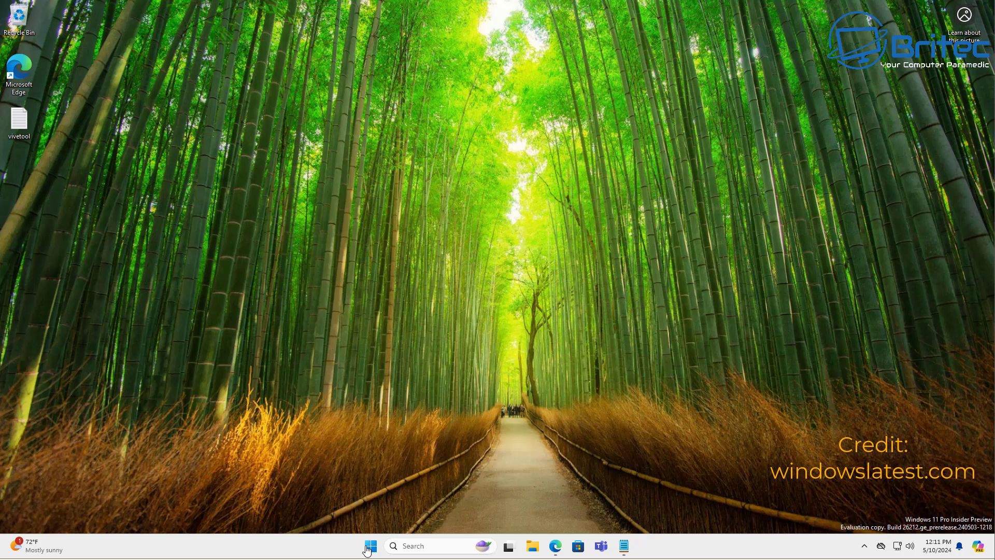
left_click(371, 546)
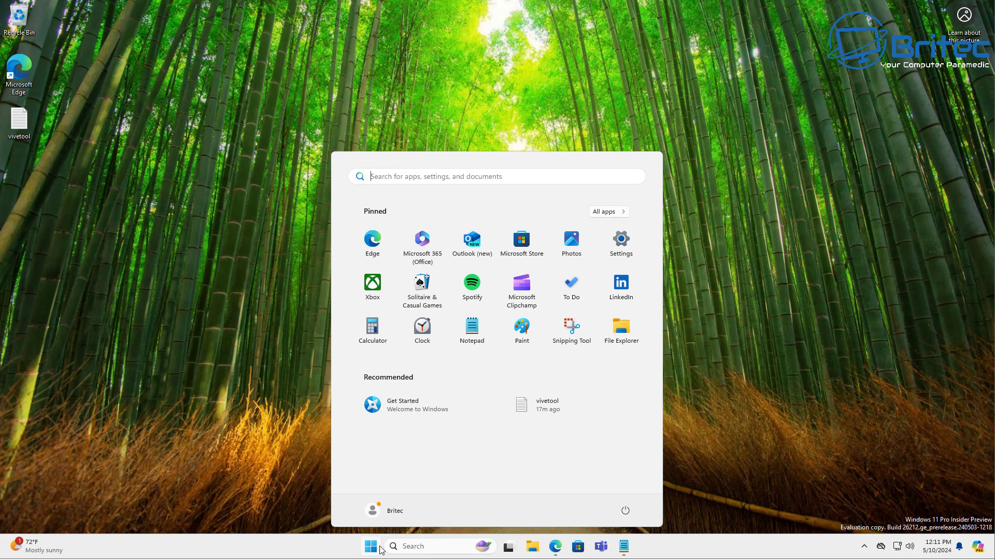
left_click(674, 365)
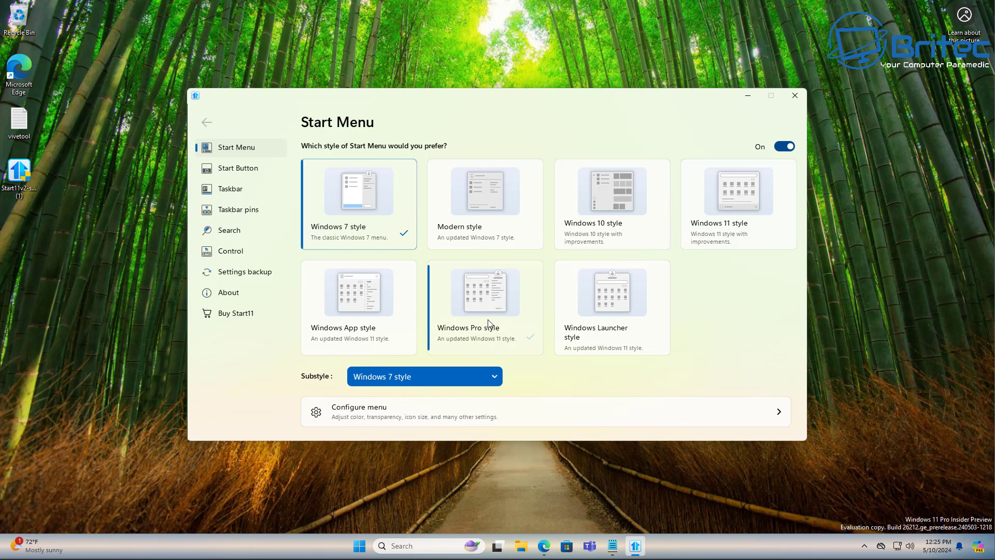
- In Start11, apply the Windows Pro style to the Start menu and preview it
left_click(489, 323)
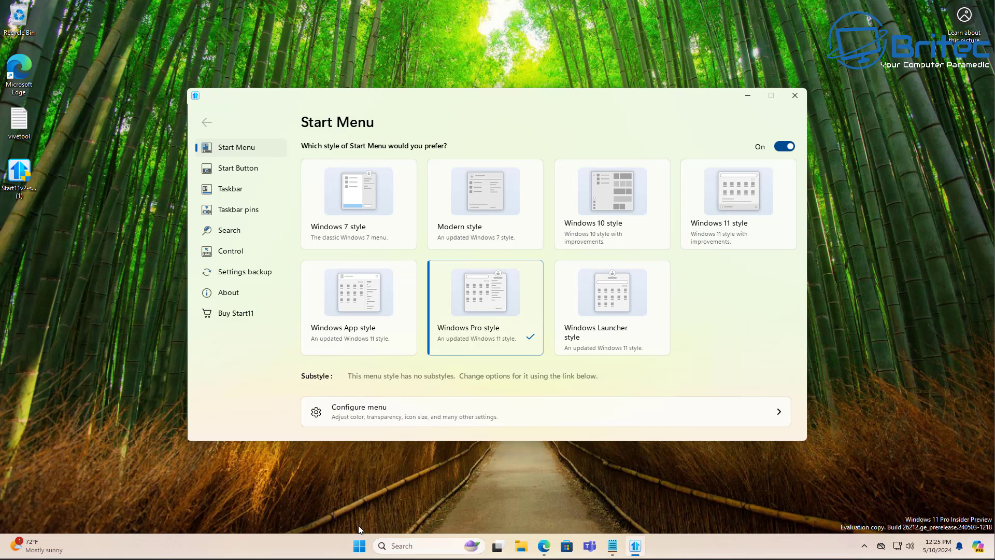
left_click(363, 547)
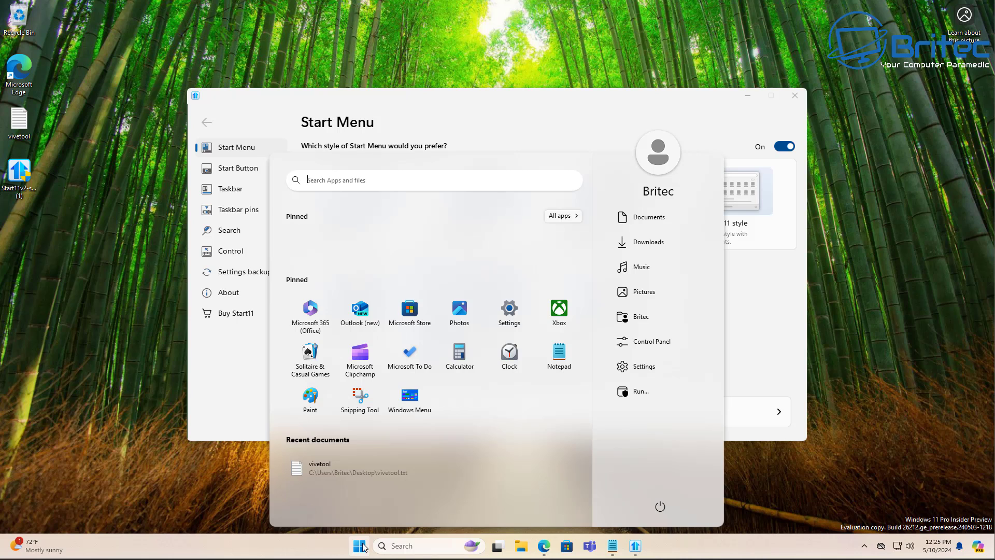
left_click(363, 547)
- Switch the Start menu to the Windows Launcher style and preview it
left_click(610, 322)
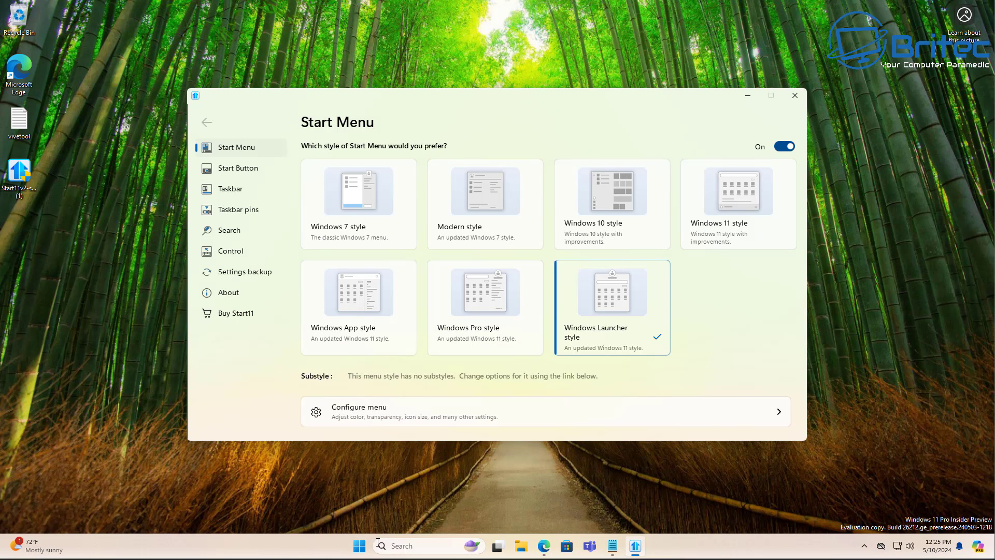
left_click(358, 548)
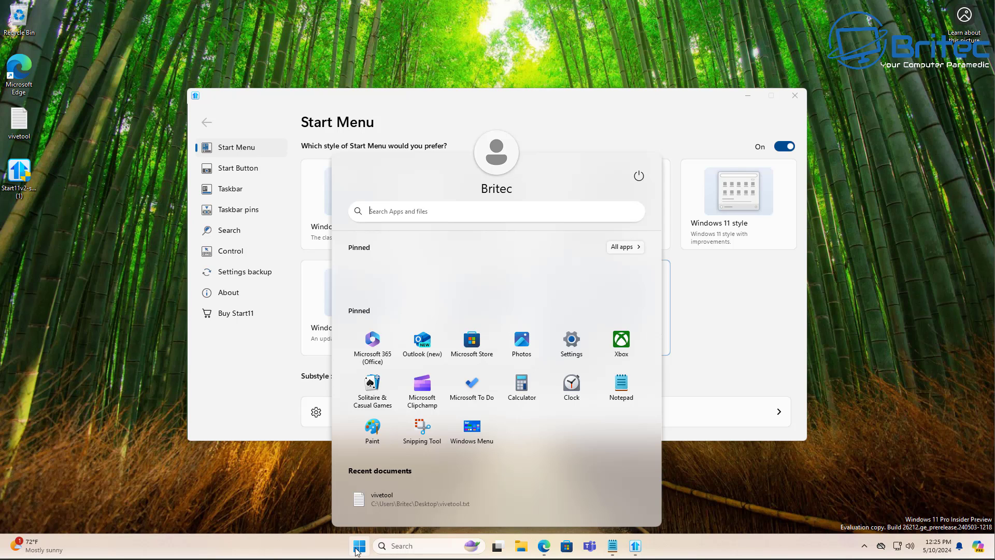
left_click(357, 549)
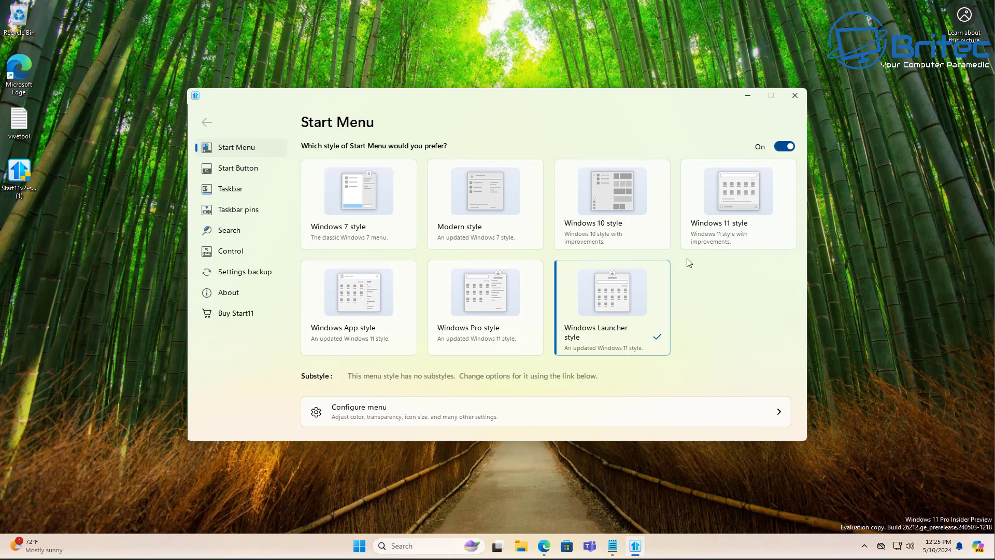
- Try the Windows 11 style, switch the Start menu to the Windows 10 style and preview it
left_click(720, 229)
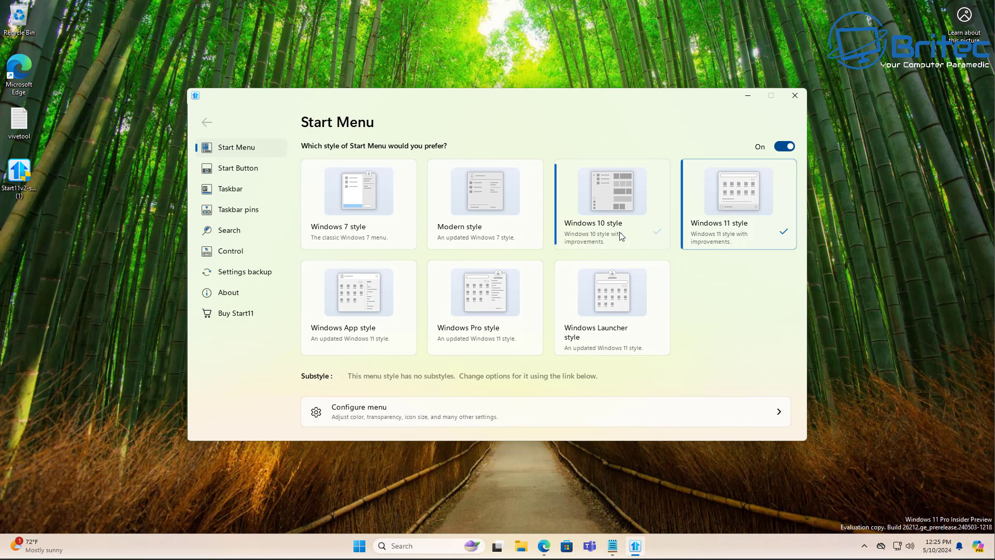
left_click(601, 231)
left_click(359, 550)
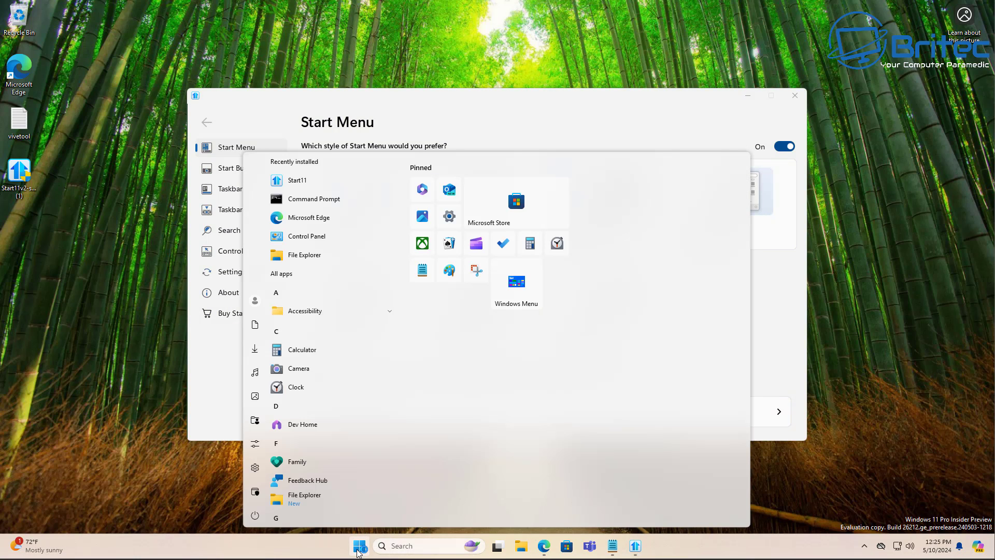
left_click(356, 552)
- Switch the Start menu to the Windows 7 style and preview it
left_click(374, 232)
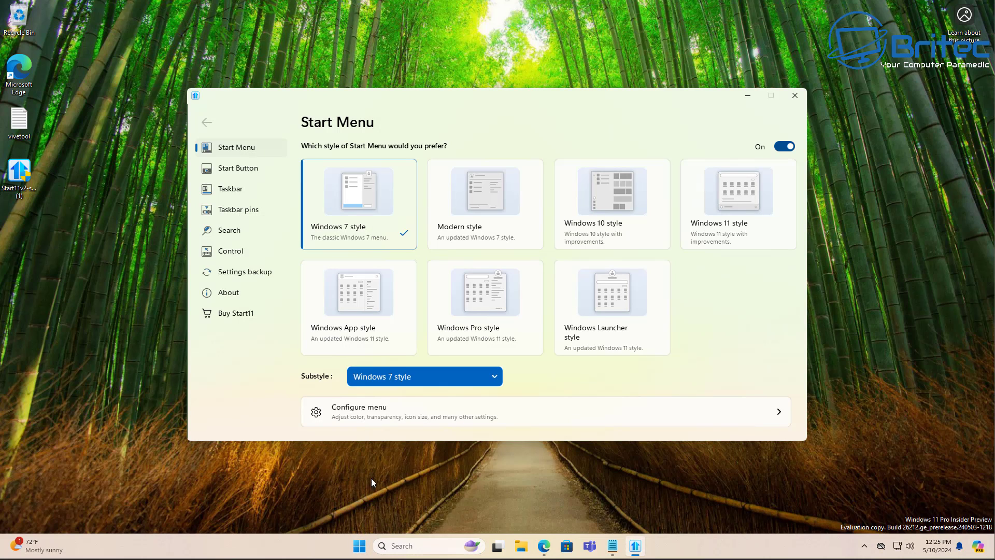
left_click(362, 555)
left_click(361, 555)
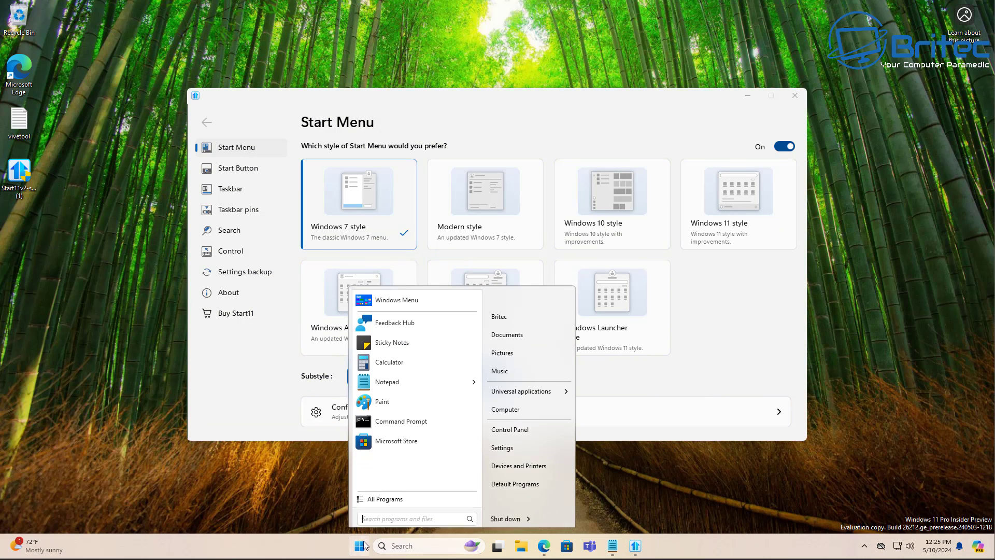
- Switch the Start menu to the Windows App style and preview it
left_click(366, 307)
left_click(358, 549)
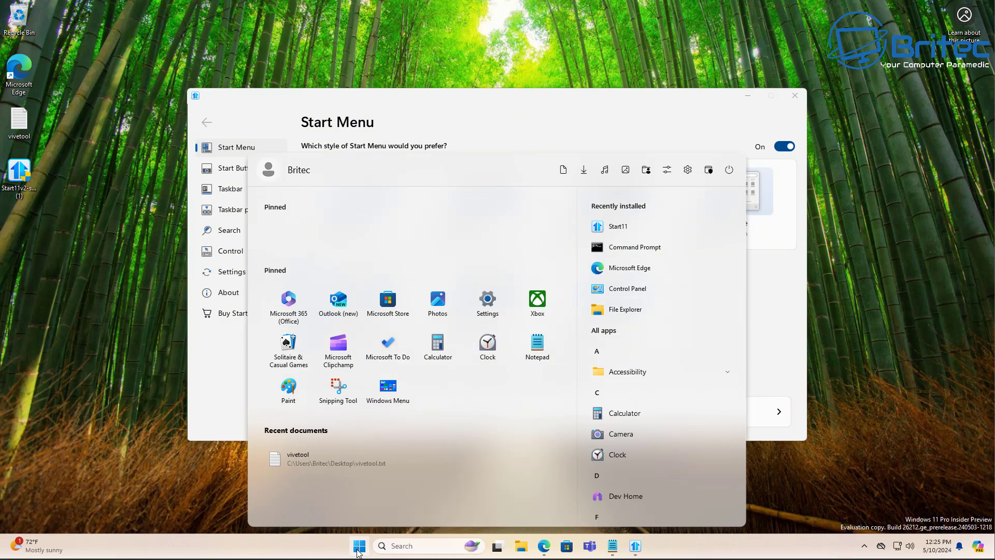
left_click(359, 551)
- Select the Windows Pro style and enable reducing the size of the right hand side in its advanced configuration options
left_click(484, 307)
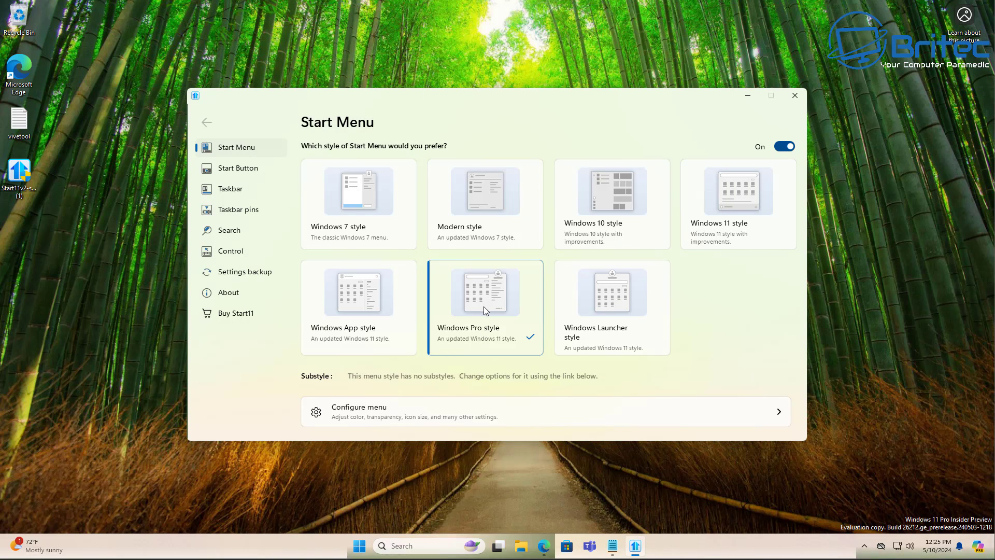
left_click(647, 407)
scroll(743, 403, "down", 3)
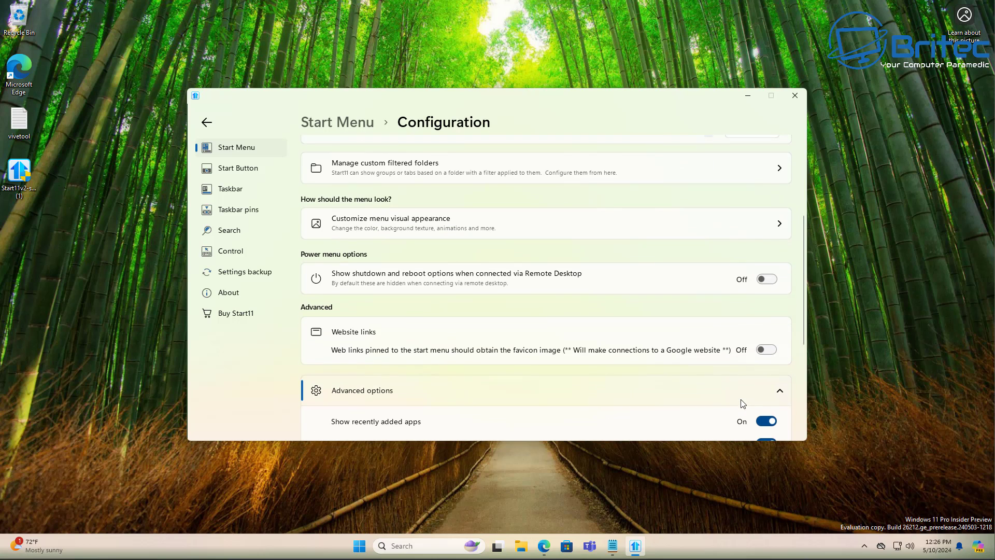
scroll(743, 402, "down", 4)
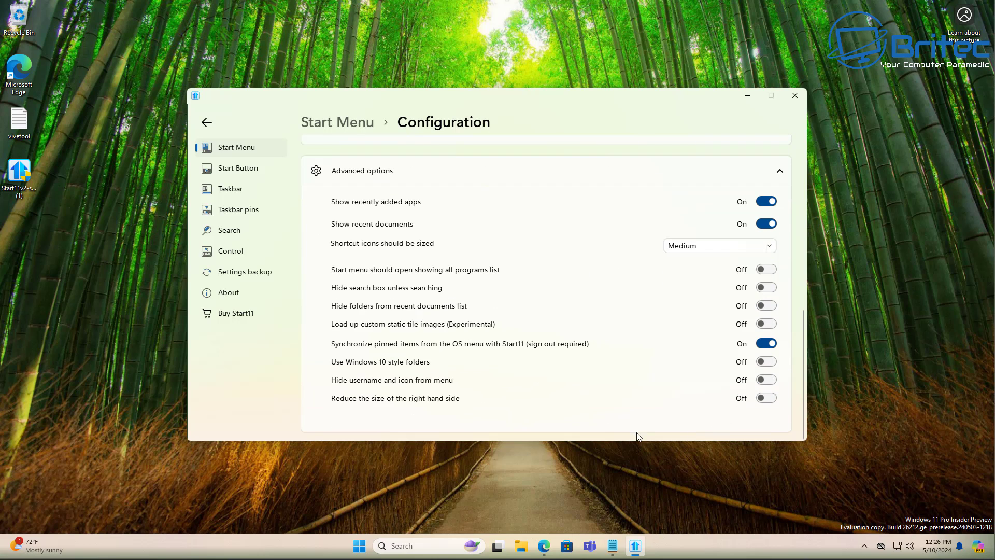
left_click(767, 400)
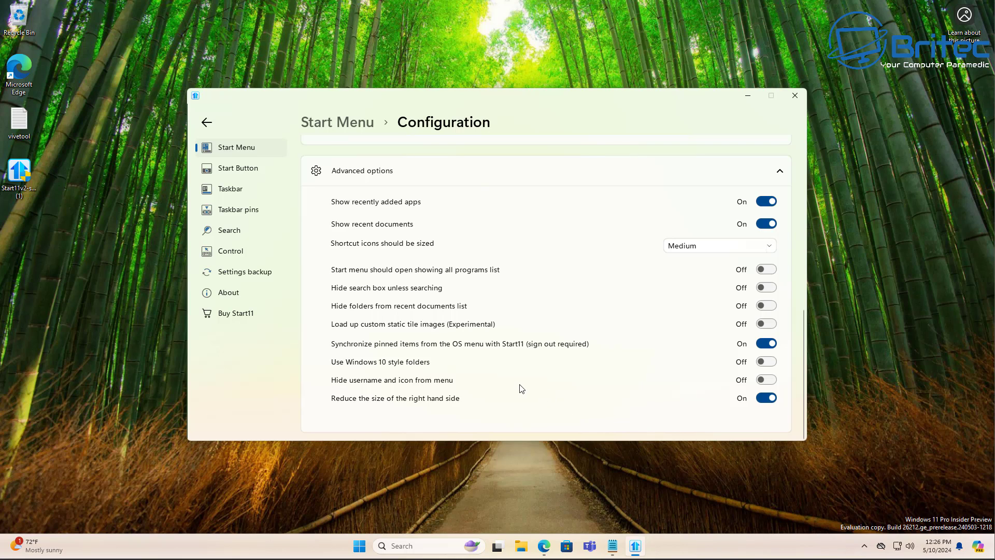
- Set the Start menu's shortcut icon size to Large
left_click(692, 249)
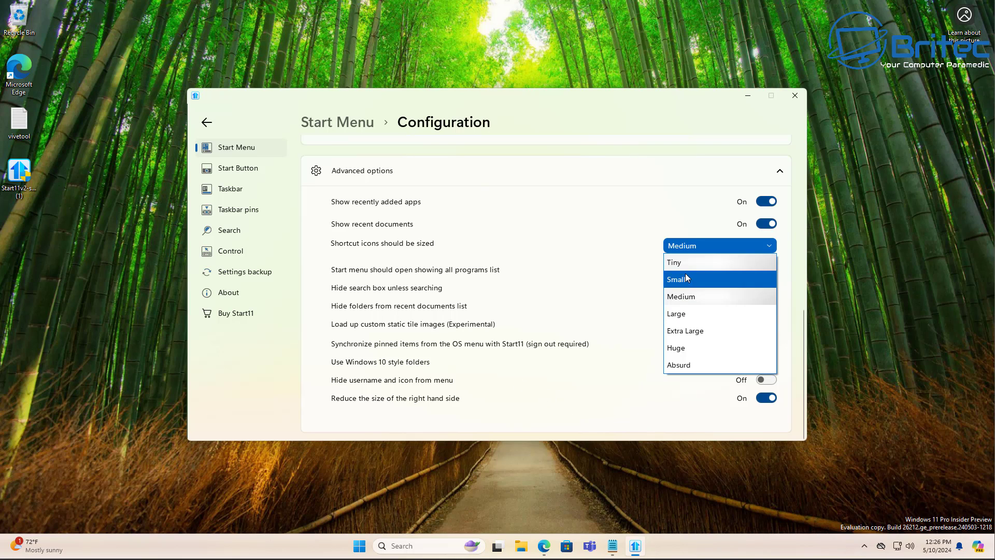
left_click(685, 318)
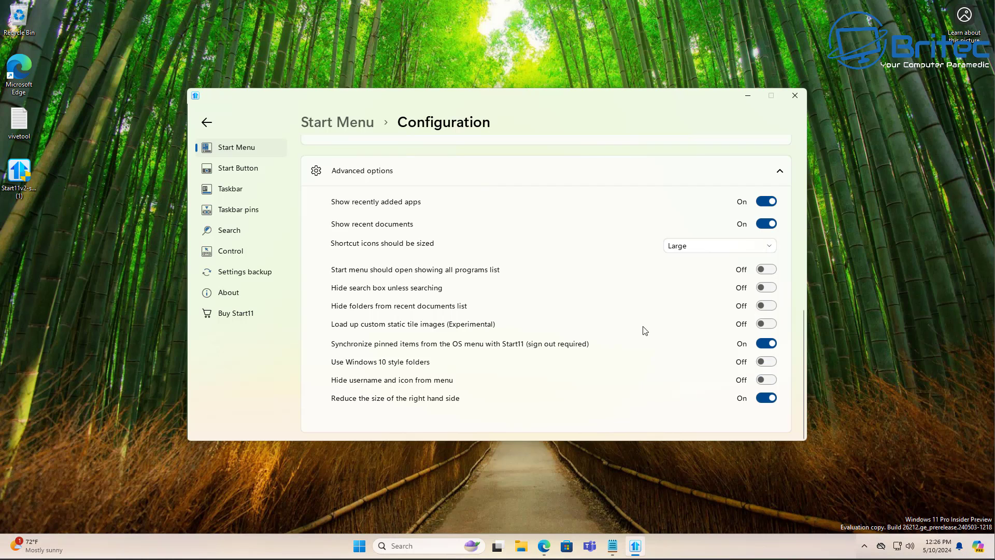
- Review the Start button settings and turn on showing seconds on the taskbar clock
left_click(235, 178)
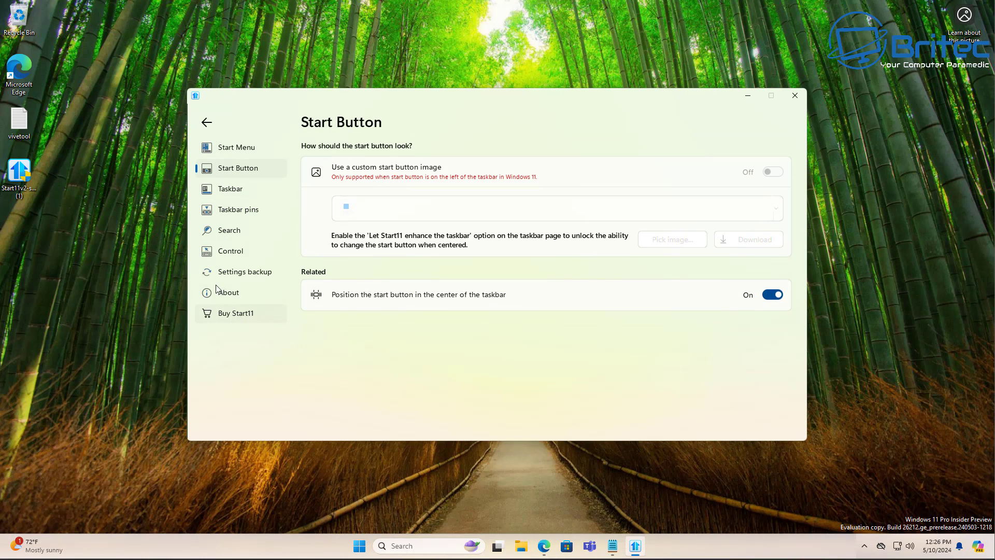
left_click(232, 190)
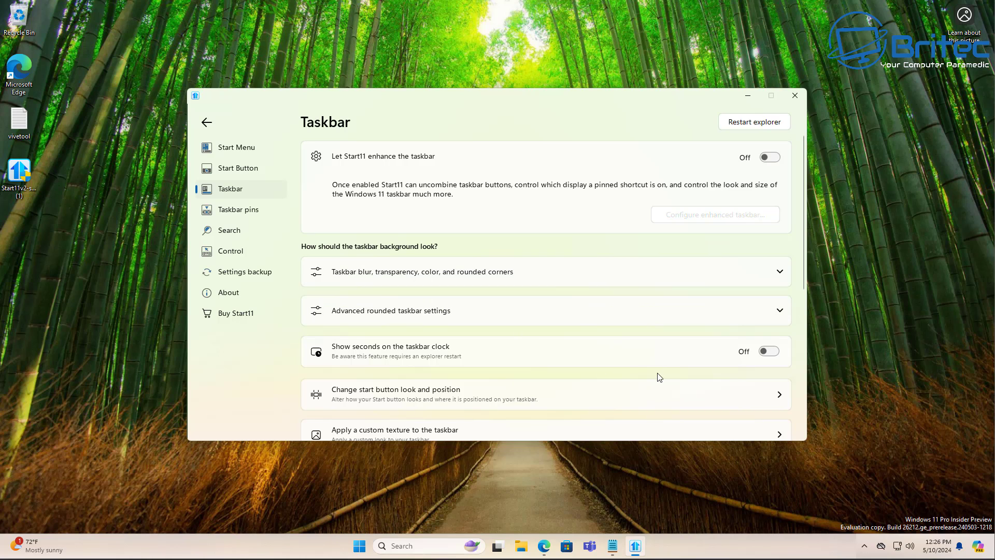
scroll(659, 376, "down", 3)
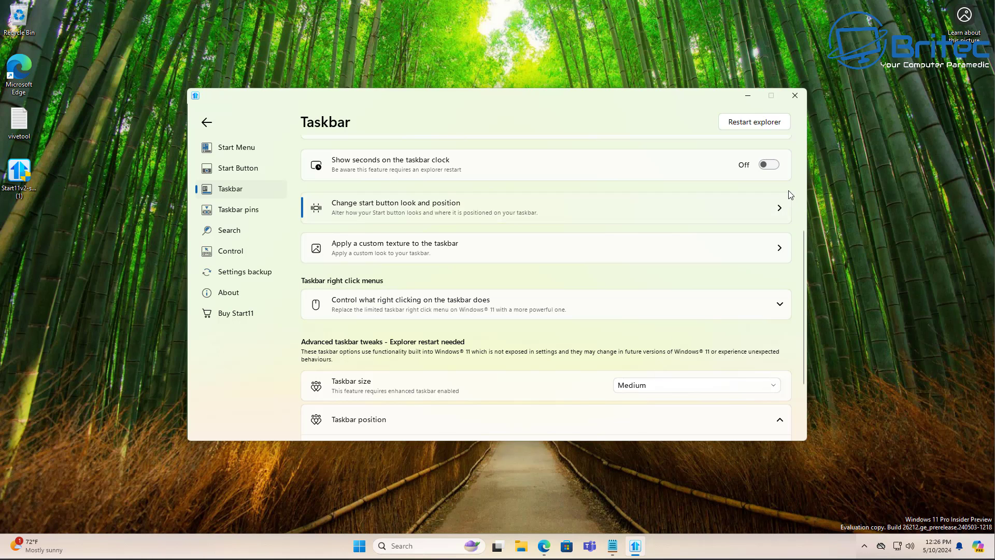
left_click(780, 165)
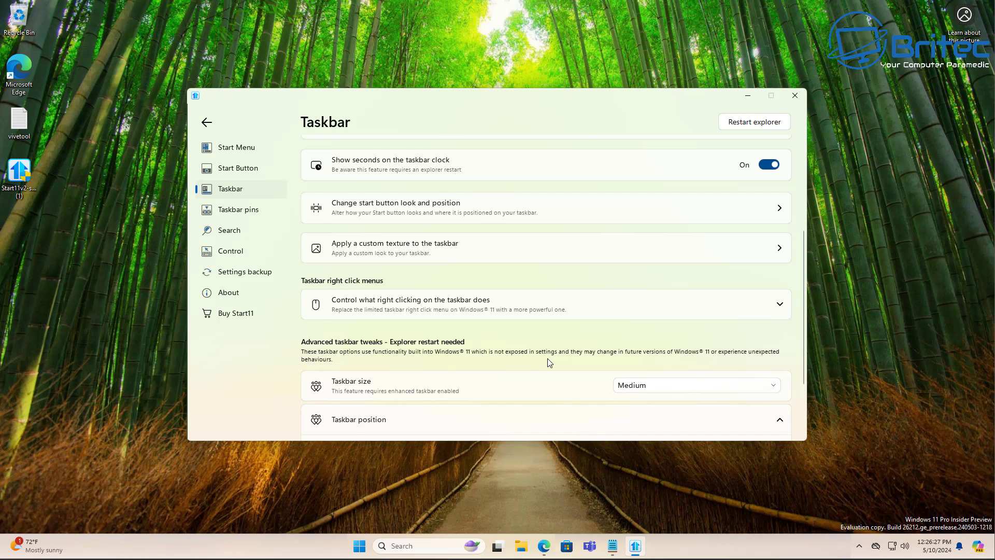
- Review the advanced taskbar tweaks, the taskbar pins page and the search settings
scroll(550, 362, "down", 2)
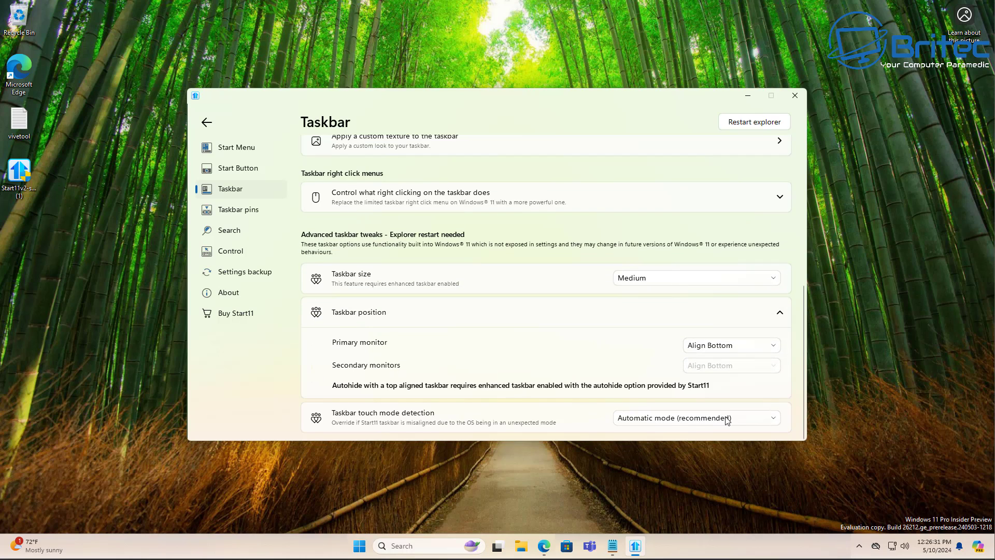
left_click(229, 211)
left_click(257, 228)
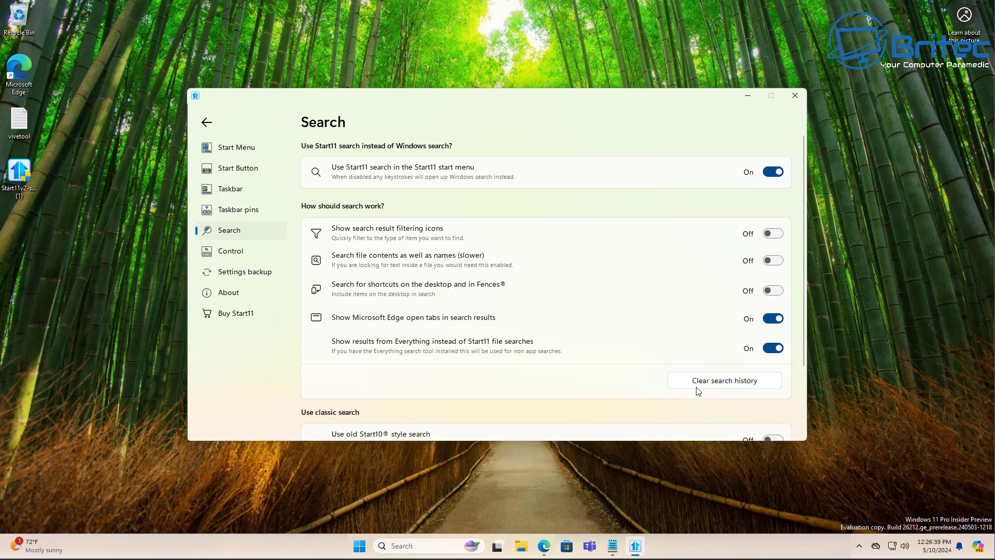
- Close the Start11 settings and narrow the open Start menu from both sides so its pinned icons fit three columns
left_click(795, 95)
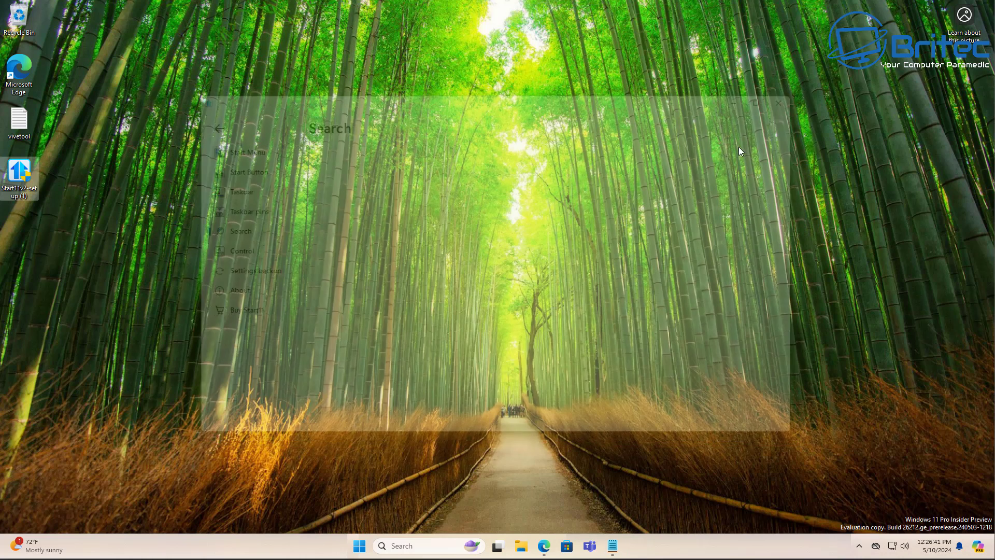
left_click(371, 548)
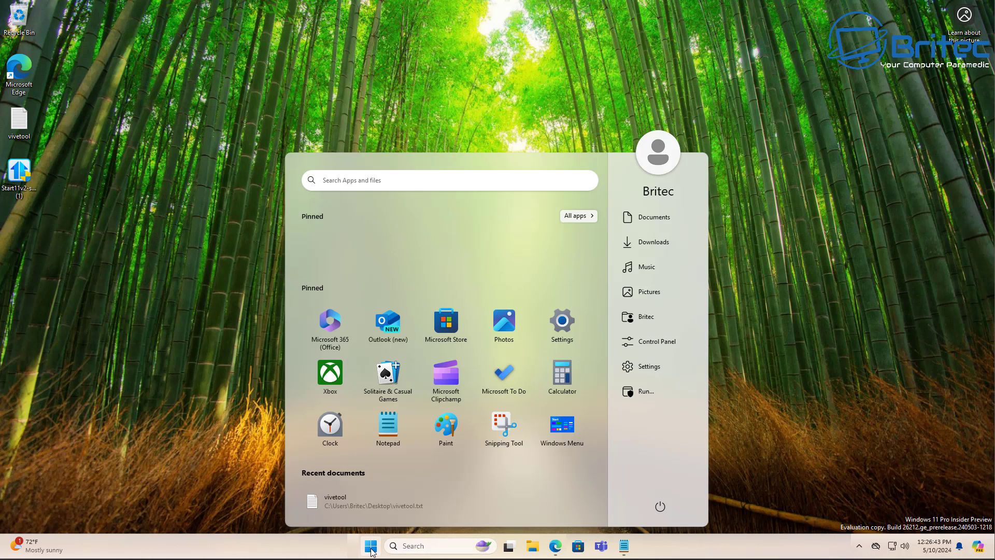
left_click_drag(710, 359, 644, 366)
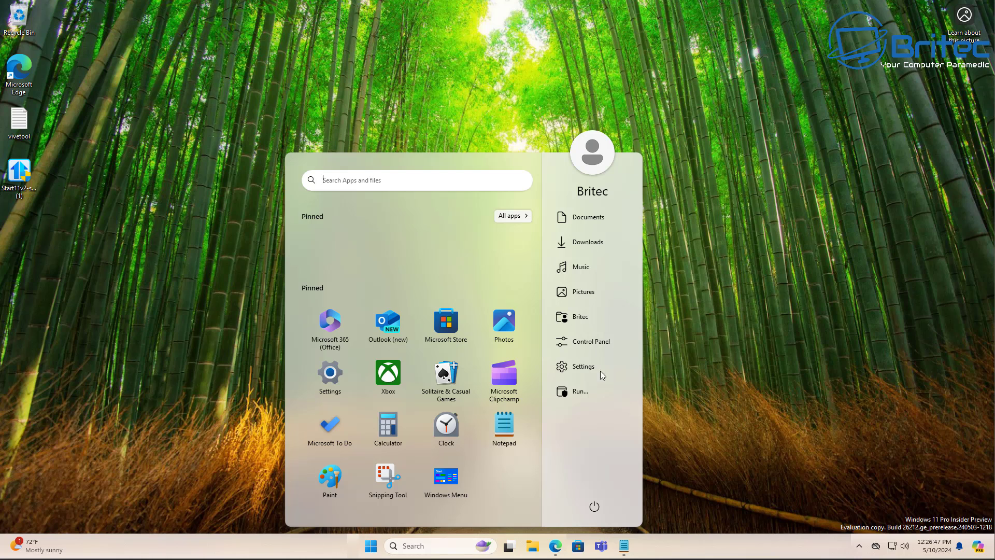
left_click_drag(286, 344, 318, 347)
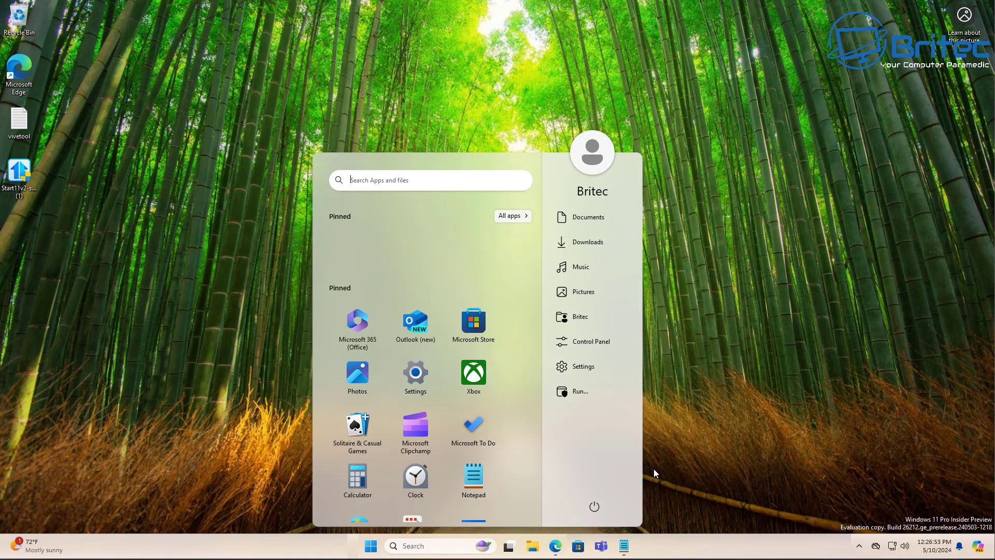
- Add Command Prompt from the standard locations to the Start menu's quick access shortcuts list and reopen the Start menu
right_click(570, 421)
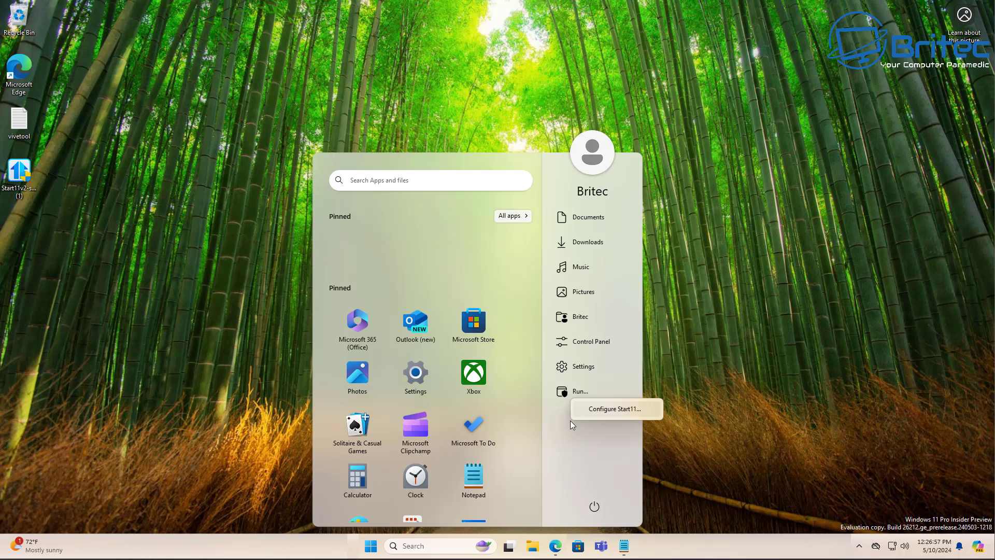
left_click(599, 409)
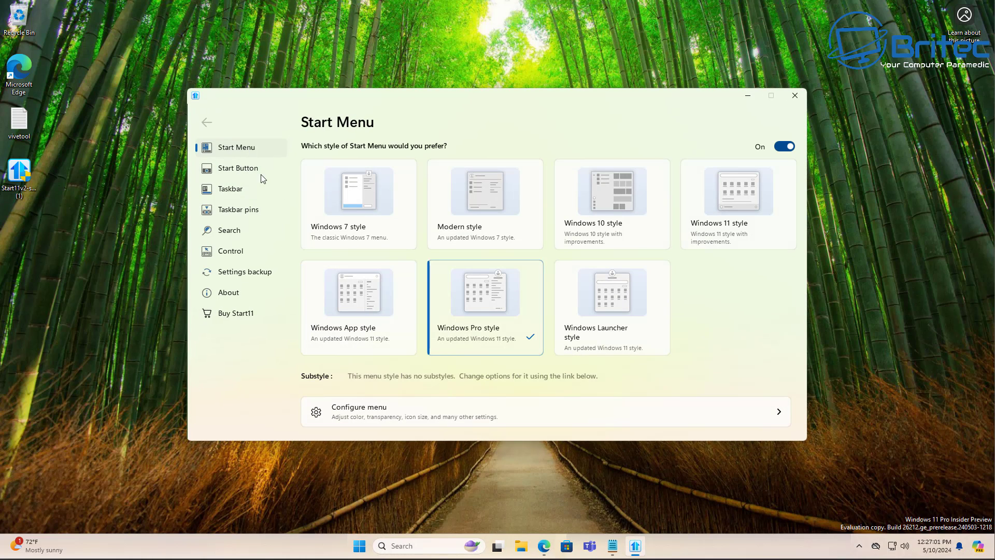
left_click(411, 417)
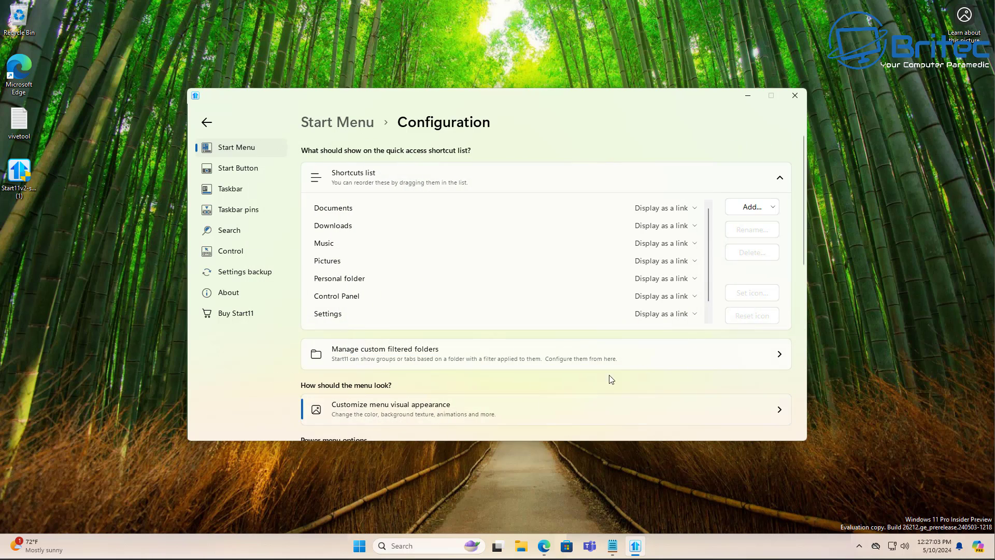
left_click(750, 208)
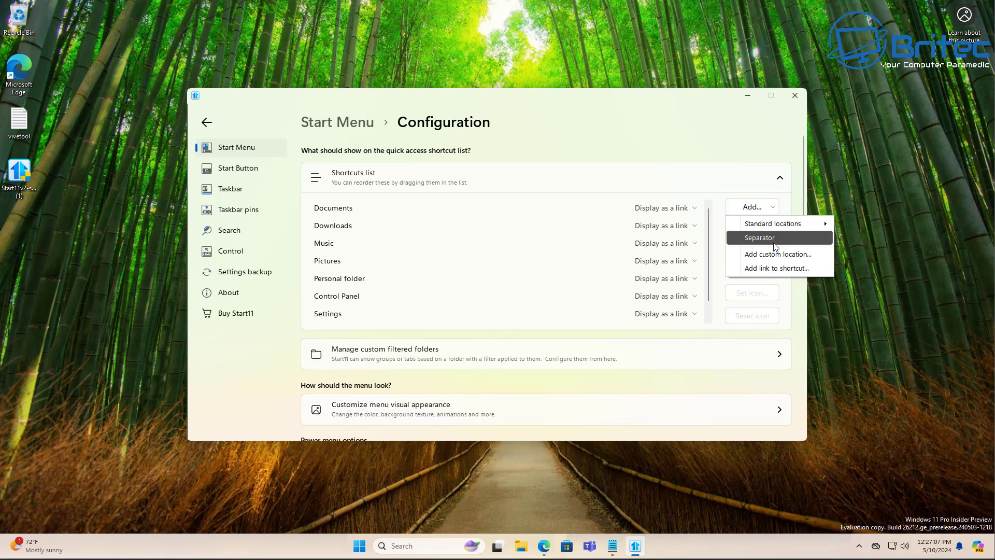
mouse_move(777, 224)
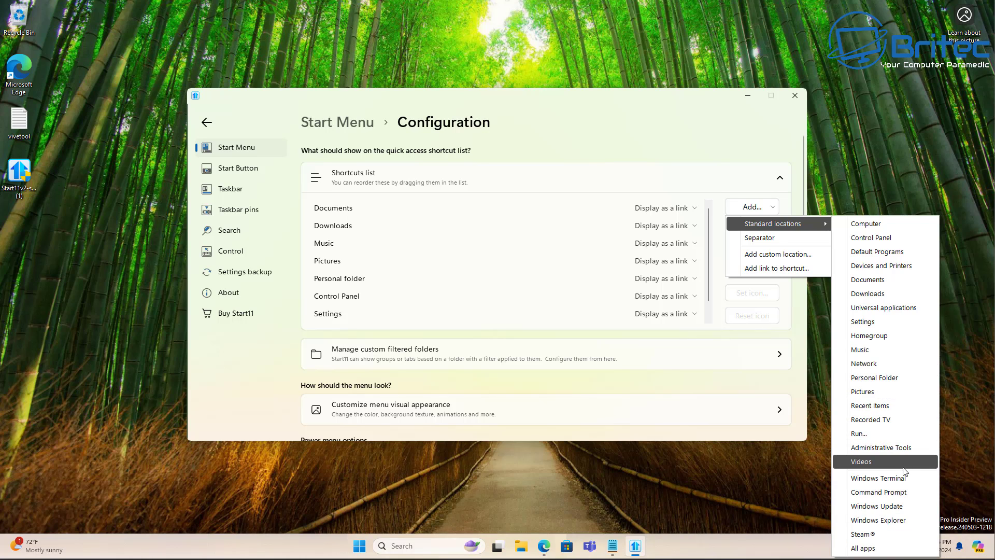
left_click(879, 492)
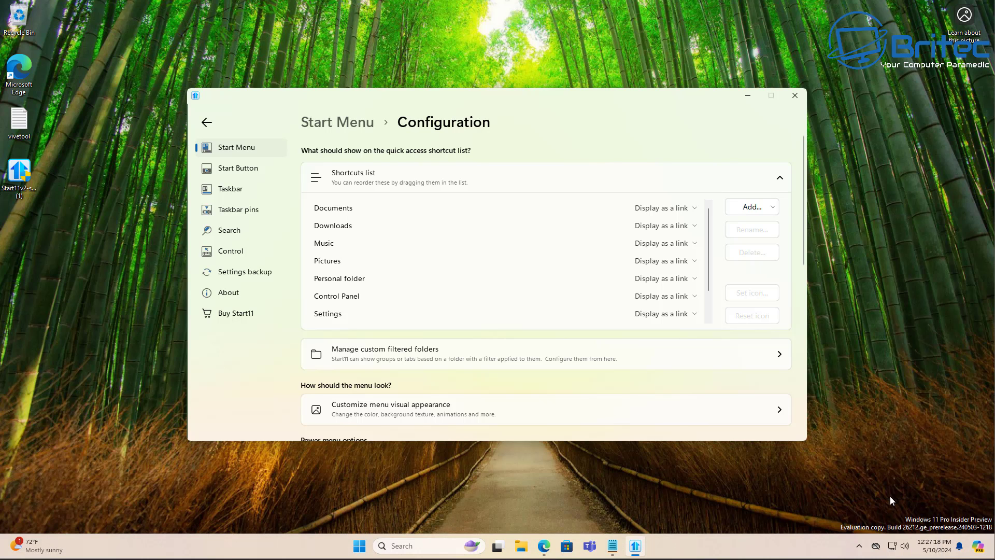
left_click(793, 96)
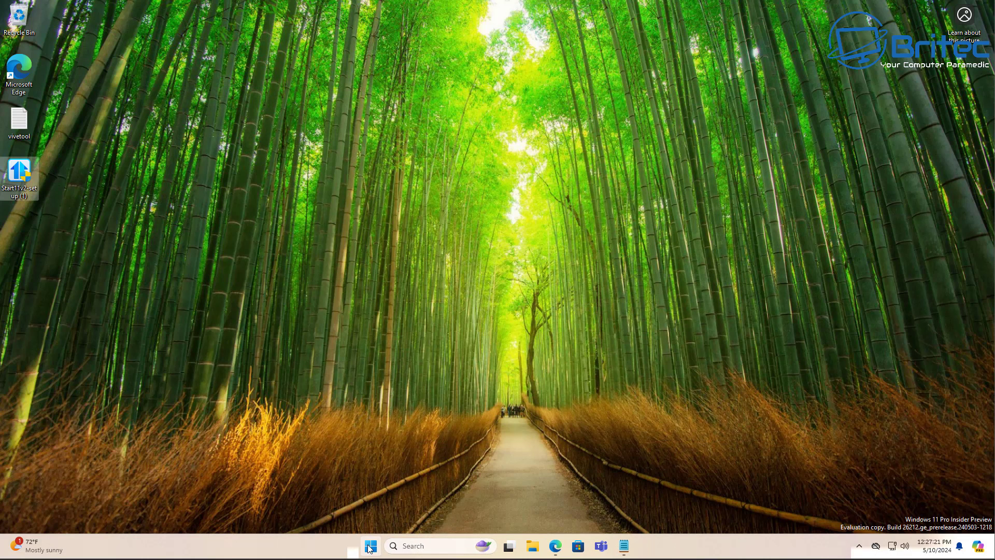
left_click(373, 549)
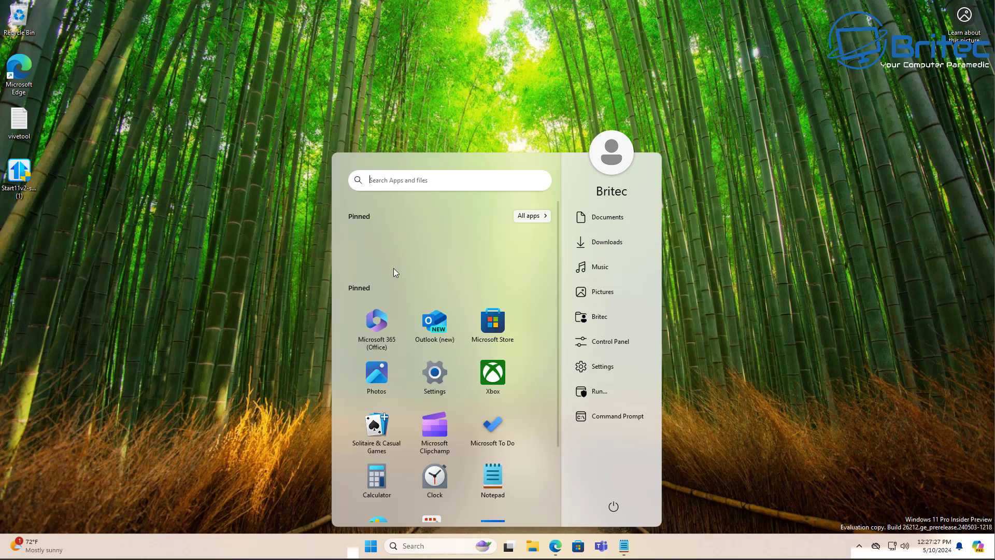
- Give the empty upper Pinned group in the Start menu a black background
right_click(359, 232)
mouse_move(421, 315)
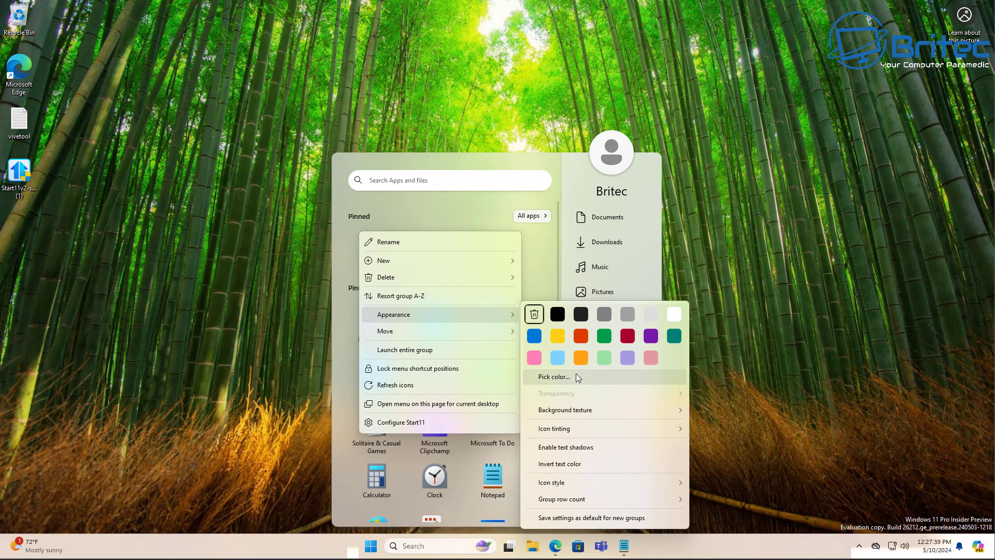
left_click(558, 315)
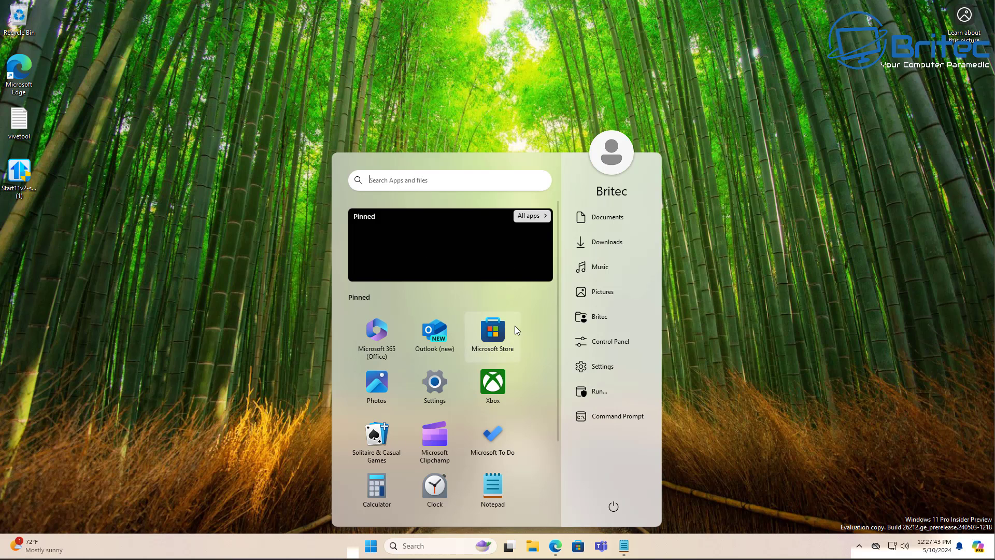
- Change the background colour of the empty upper Pinned group to gray
right_click(412, 239)
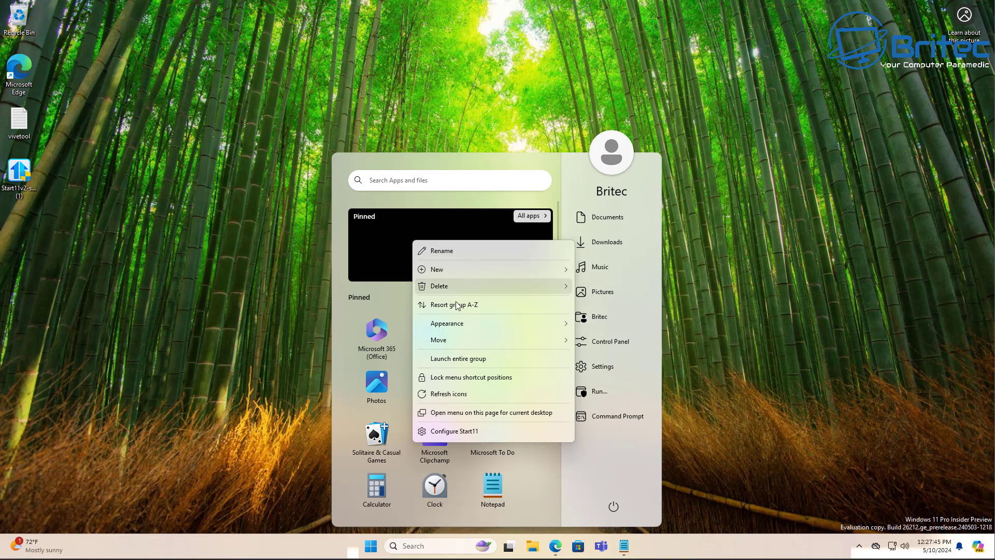
mouse_move(457, 331)
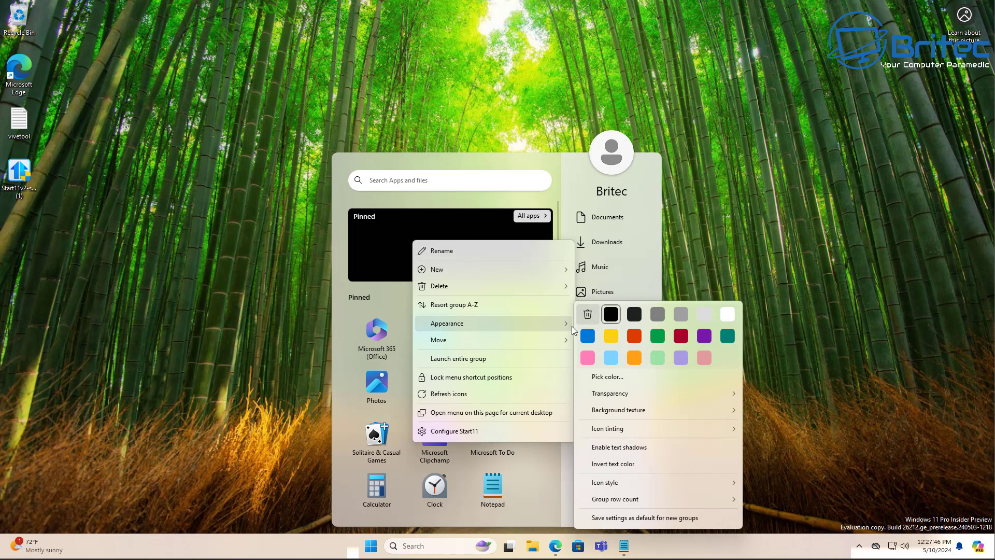
left_click(677, 313)
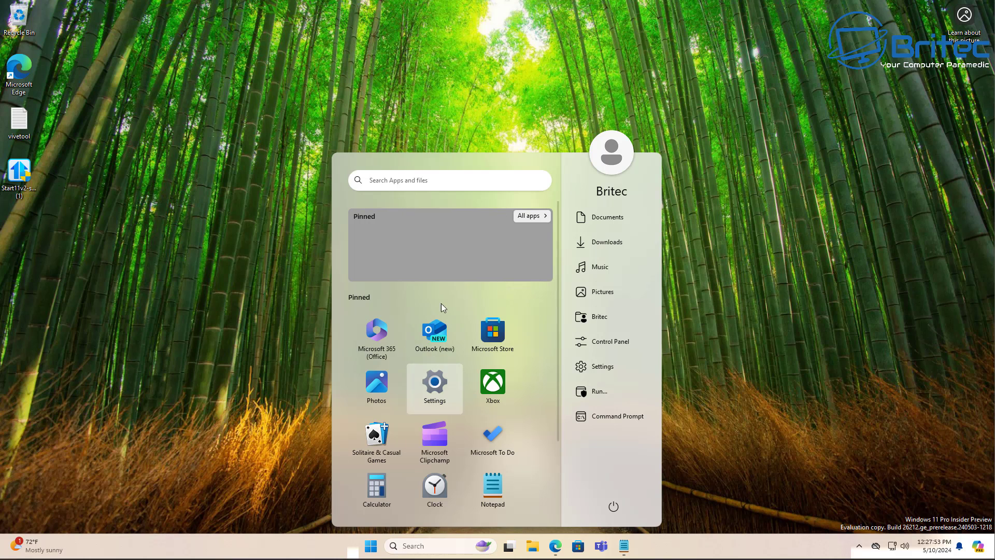
- Add a blank tab to the gray Pinned group and switch between its two tabs
right_click(401, 238)
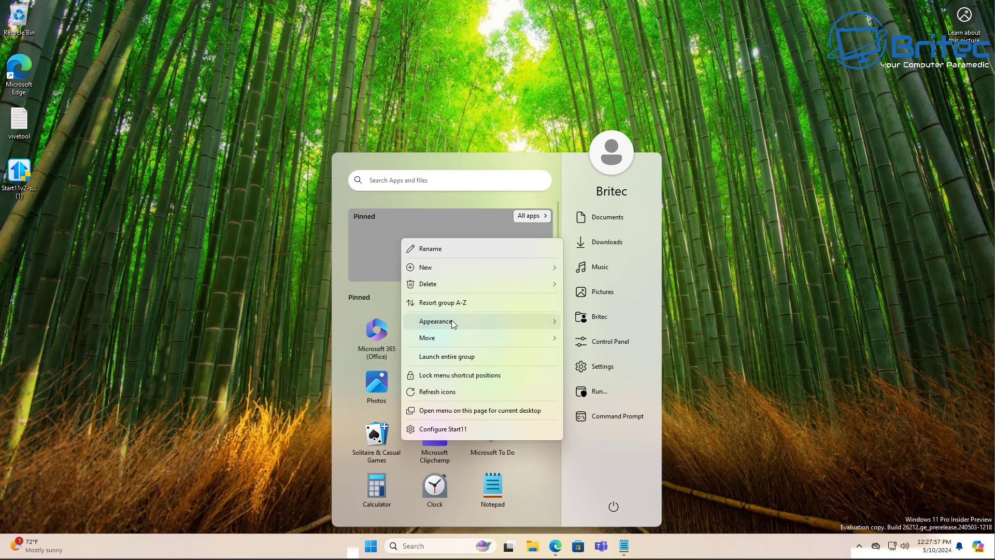
mouse_move(451, 320)
mouse_move(459, 267)
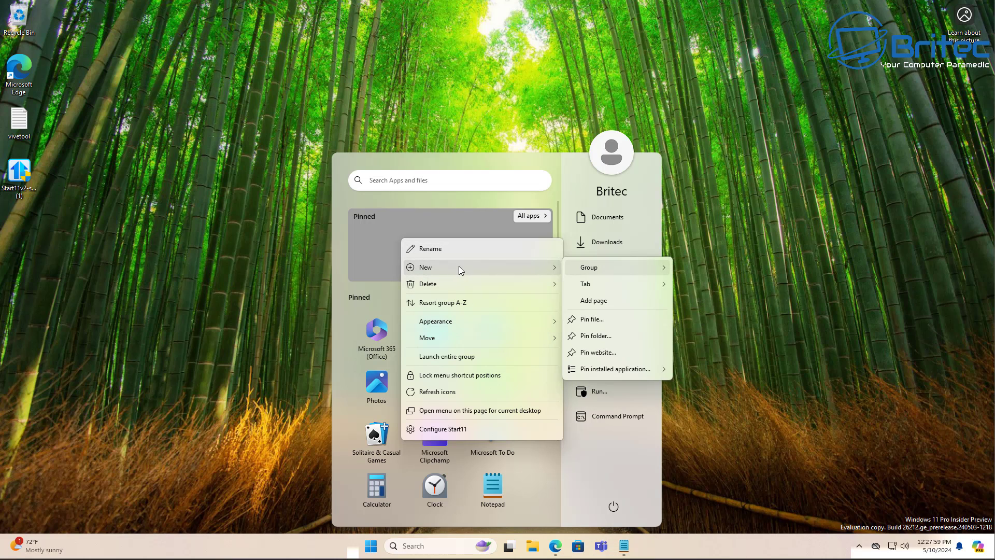
mouse_move(597, 287)
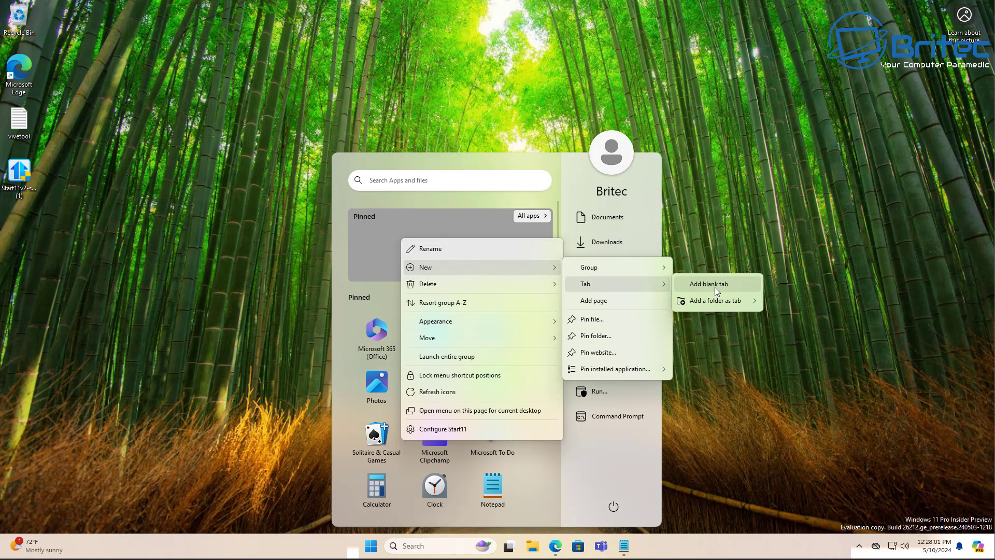
left_click(714, 287)
left_click(406, 220)
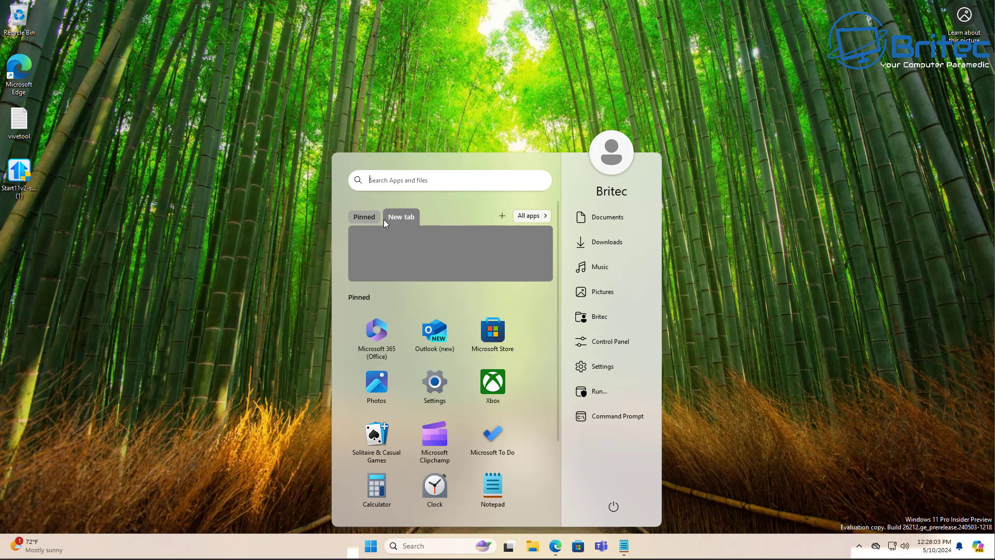
left_click(354, 217)
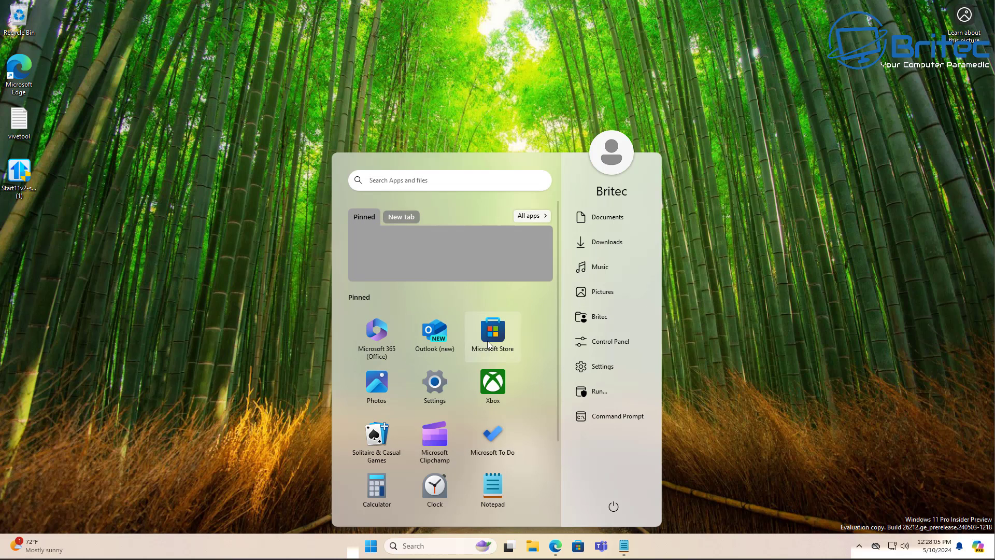
- Move Microsoft Store into the gray group's new tab and Photos into its Pinned tab
left_click(401, 217)
left_click_drag(489, 340, 451, 254)
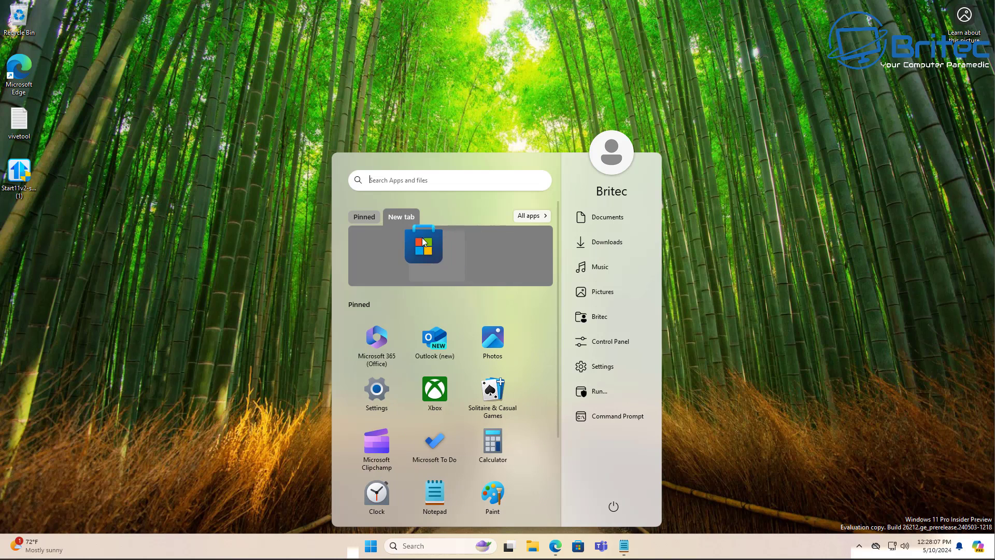
left_click(376, 220)
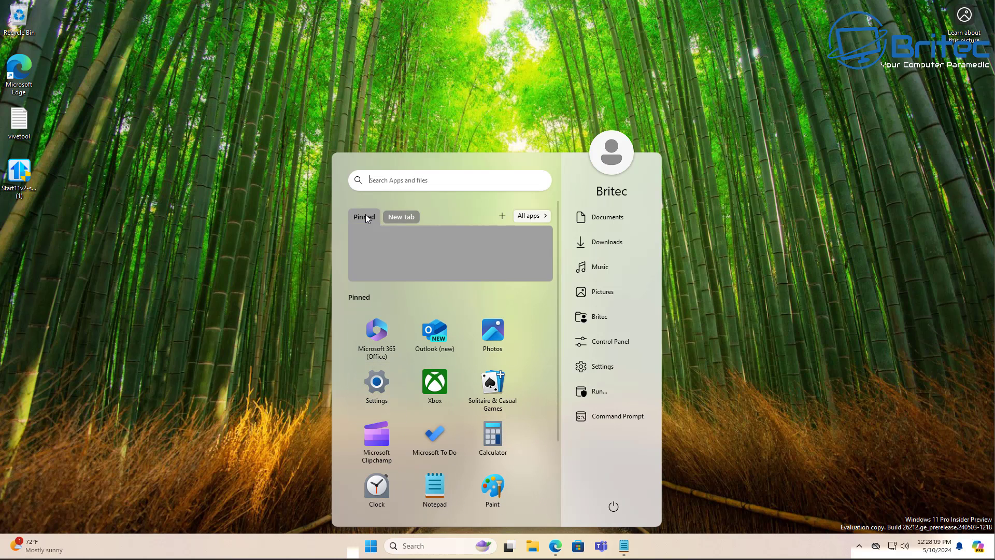
left_click_drag(511, 287, 419, 245)
left_click(403, 215)
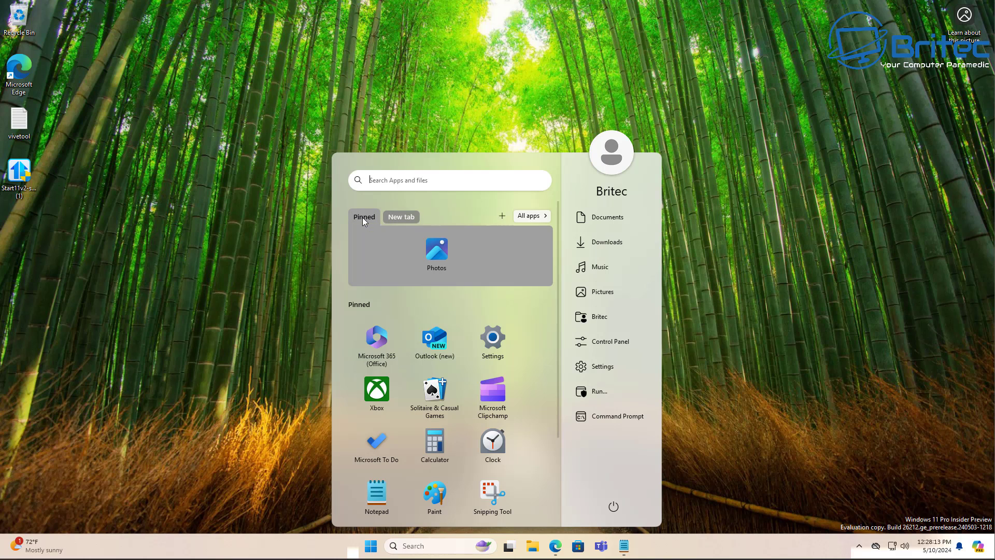
- Rename the gray group's Pinned tab to Misc
right_click(359, 218)
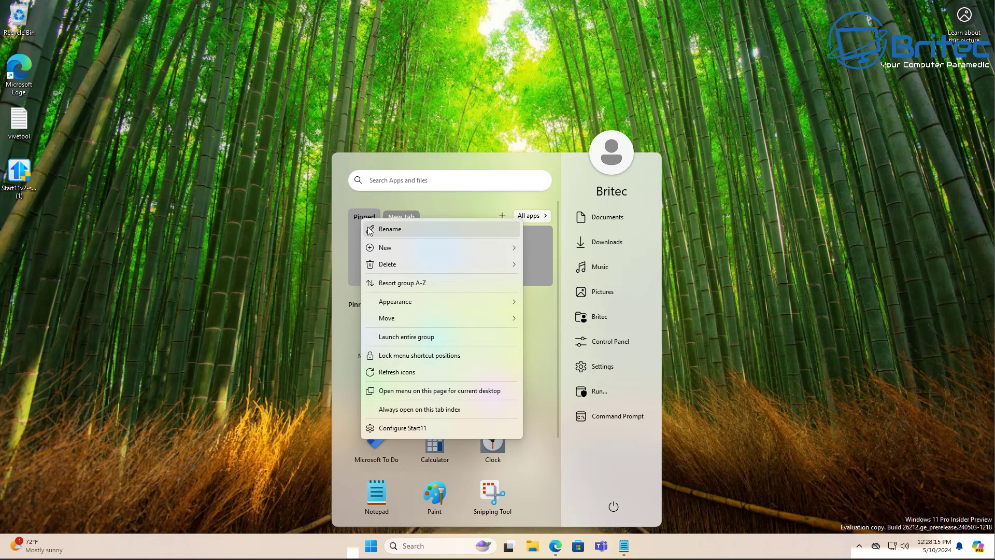
left_click(386, 228)
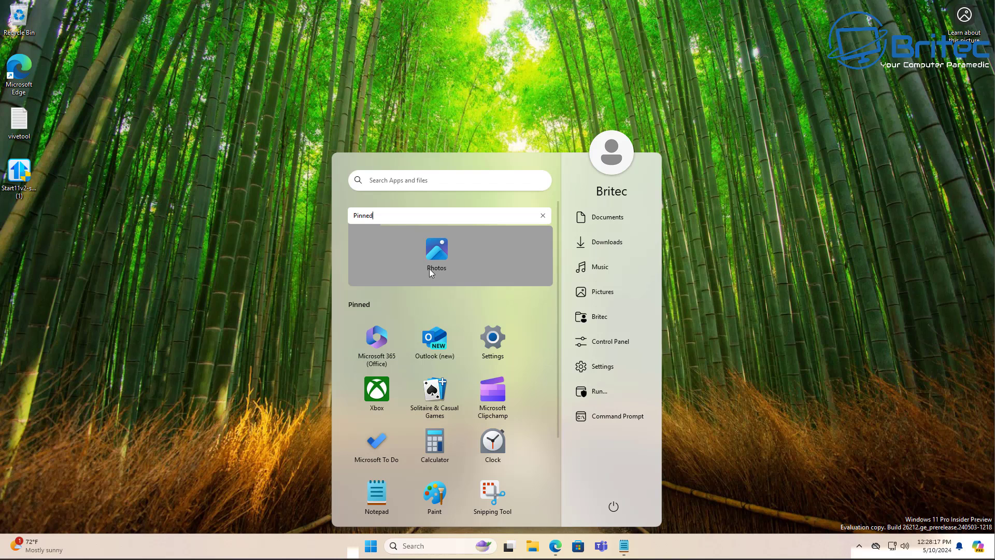
key("BackSpace")
key("BackSpace")
key("BackSpace")
key("BackSpace")
key("BackSpace")
key("BackSpace")
type("Misc")
left_click(387, 257)
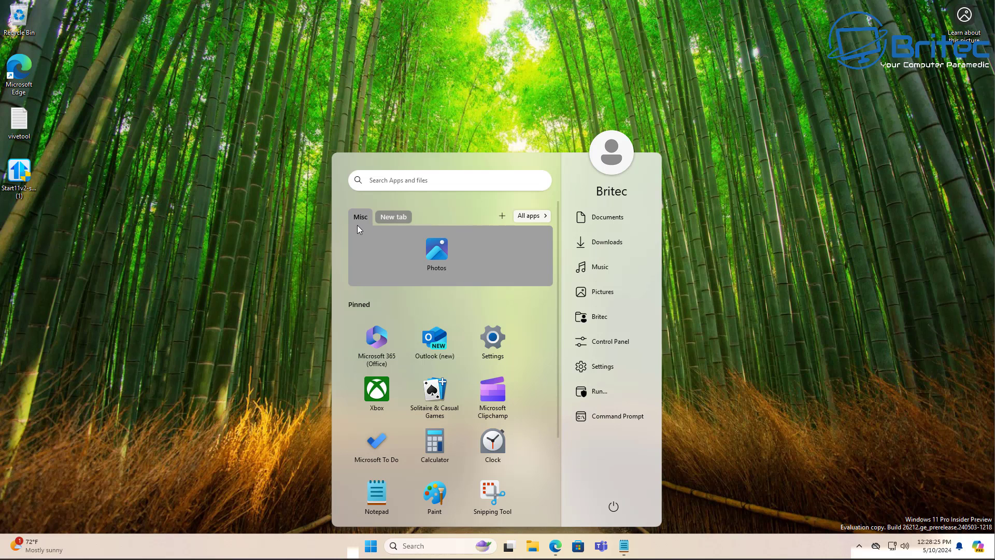
- Add another blank tab to the gray group, after the tab holding Microsoft Store, and look at both new tabs
left_click(395, 217)
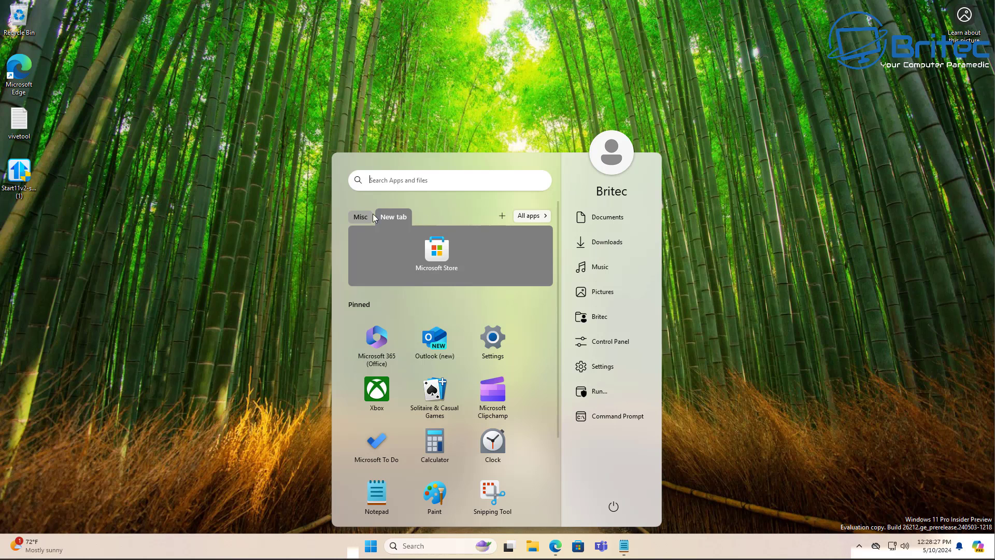
right_click(389, 245)
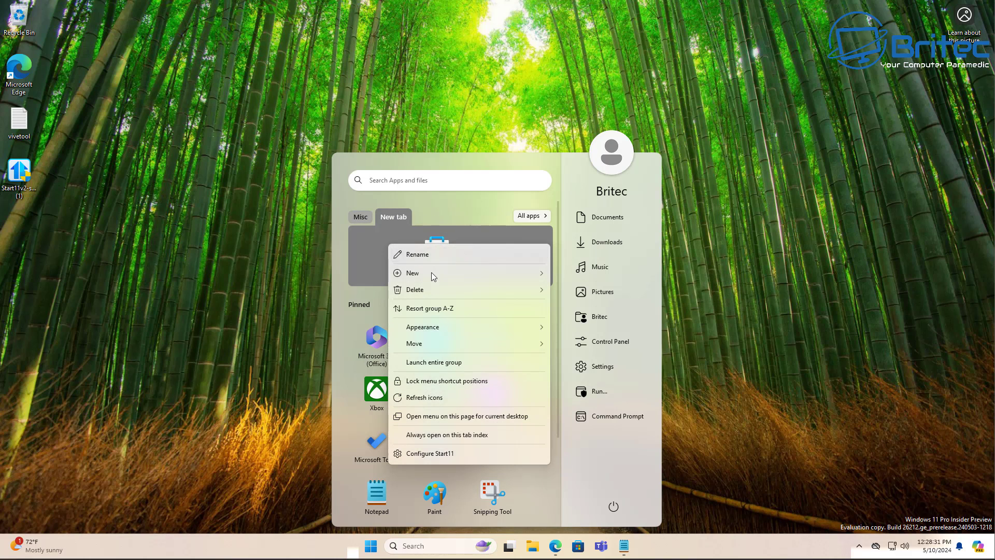
mouse_move(493, 273)
mouse_move(576, 289)
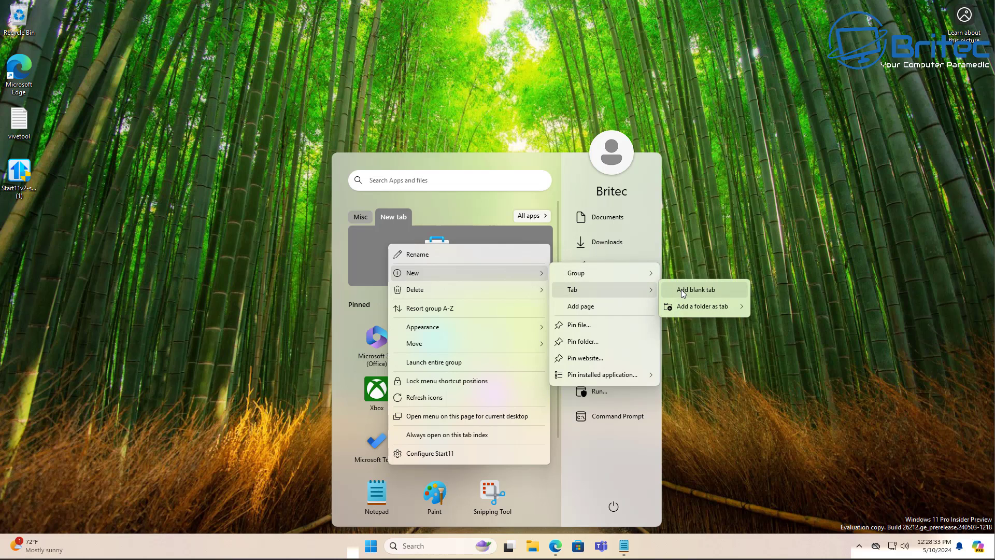
left_click(682, 291)
left_click(431, 217)
left_click(391, 216)
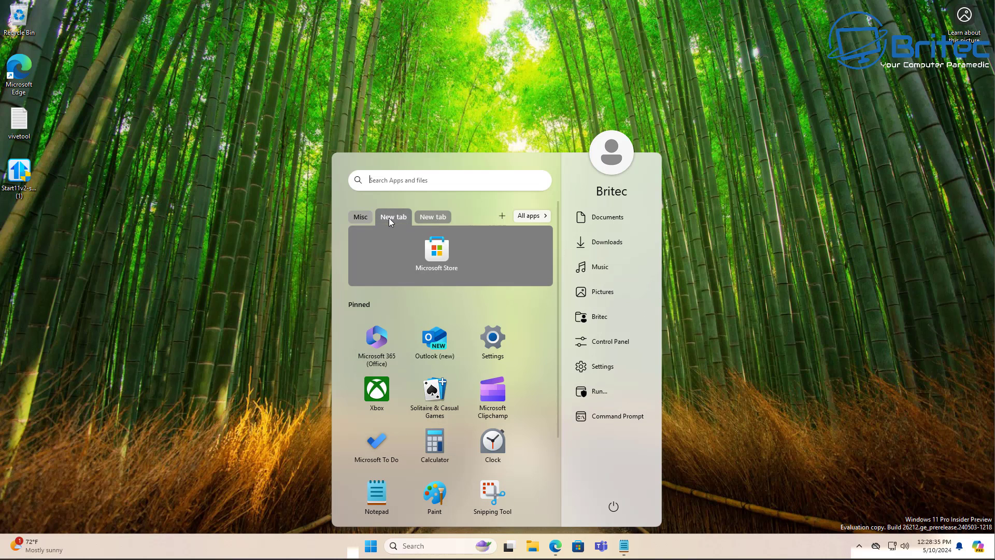
- Move Microsoft 365 (Office) into the Misc tab beside Photos and look at the other two tabs
left_click(358, 217)
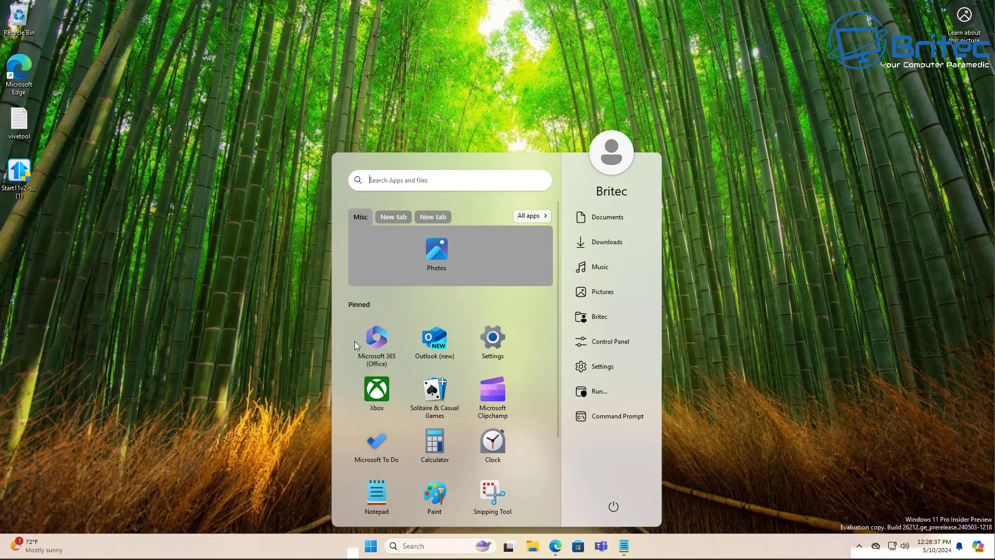
left_click_drag(355, 341, 434, 250)
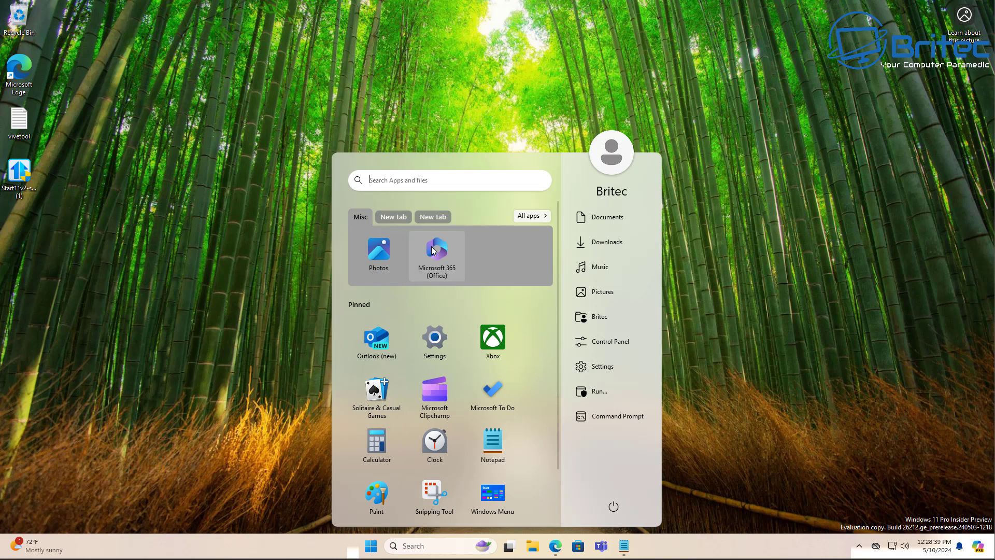
left_click(401, 214)
left_click(428, 218)
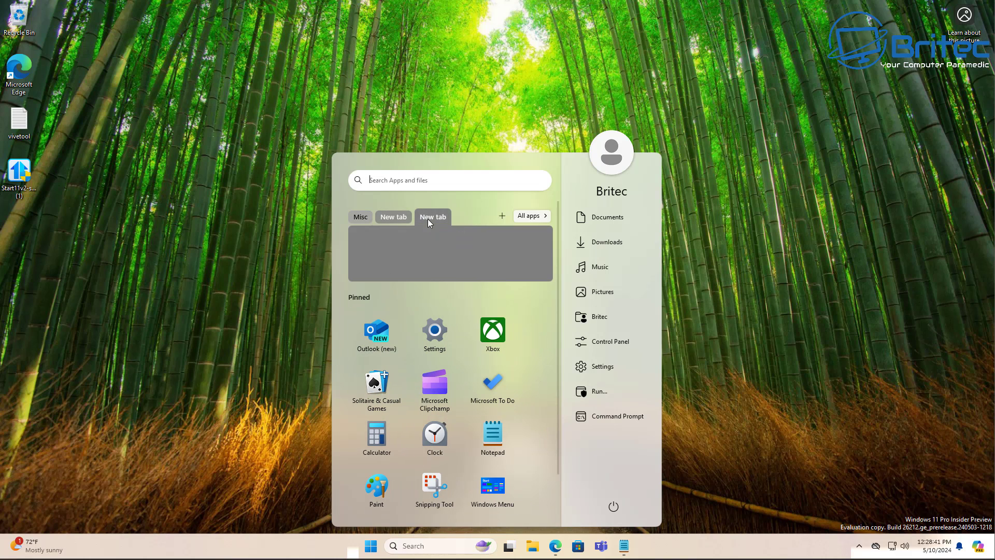
- Move Xbox into the gray group's last new tab and look at the group's other two tabs
left_click_drag(493, 338, 437, 253)
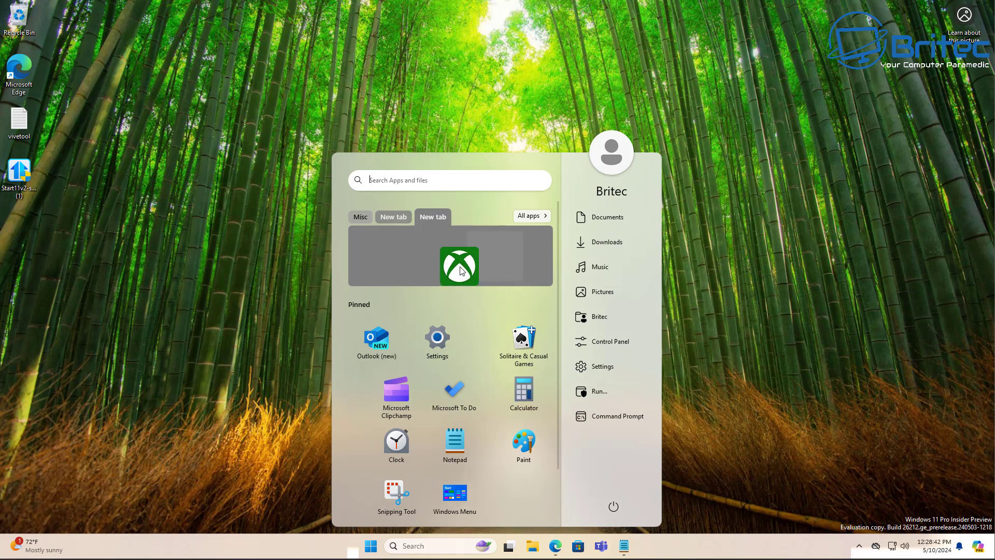
left_click(399, 216)
left_click(357, 213)
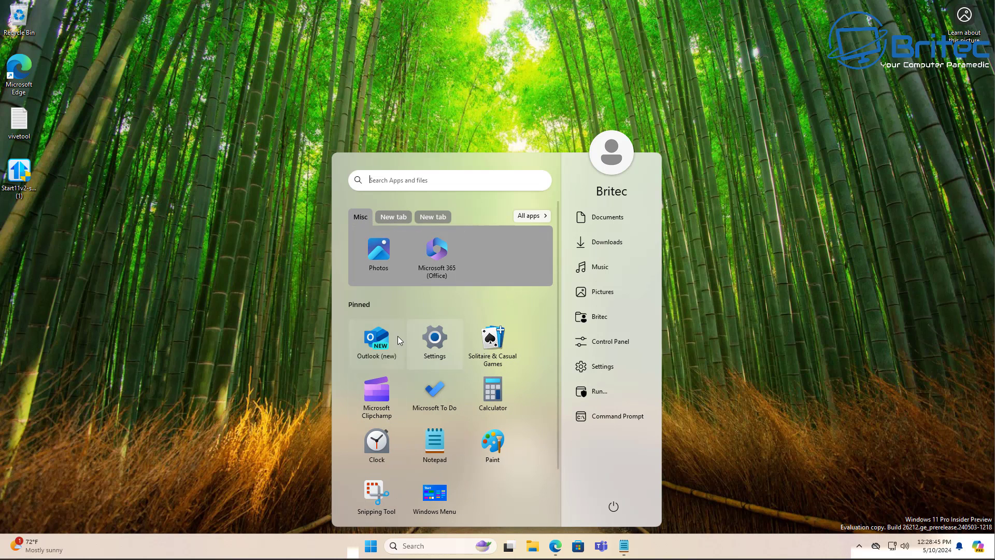
right_click(343, 329)
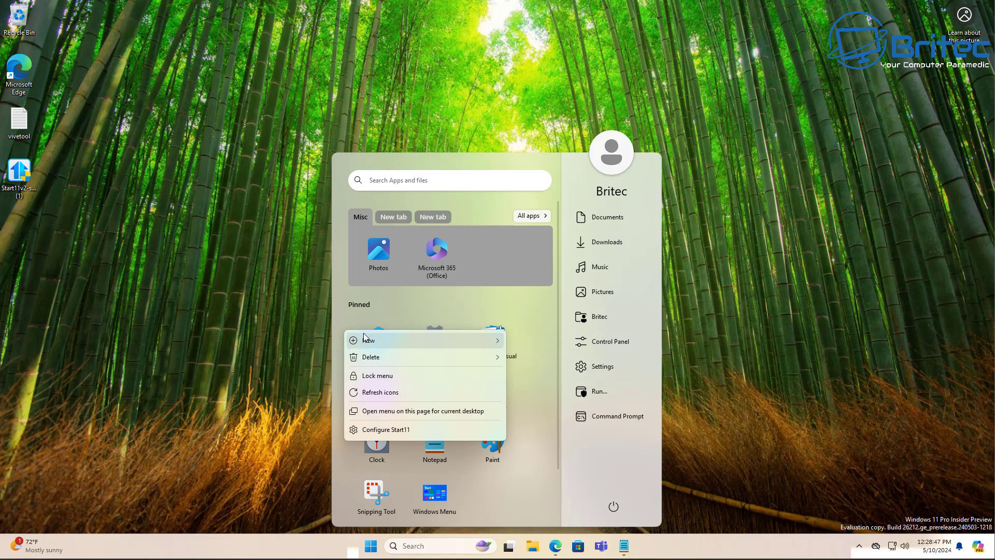
mouse_move(402, 340)
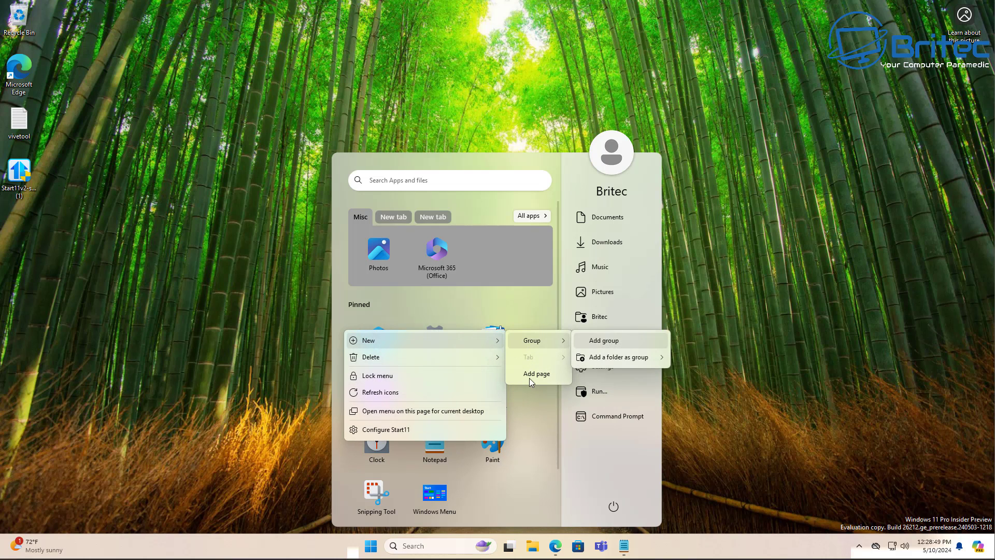
mouse_move(532, 340)
left_click(412, 311)
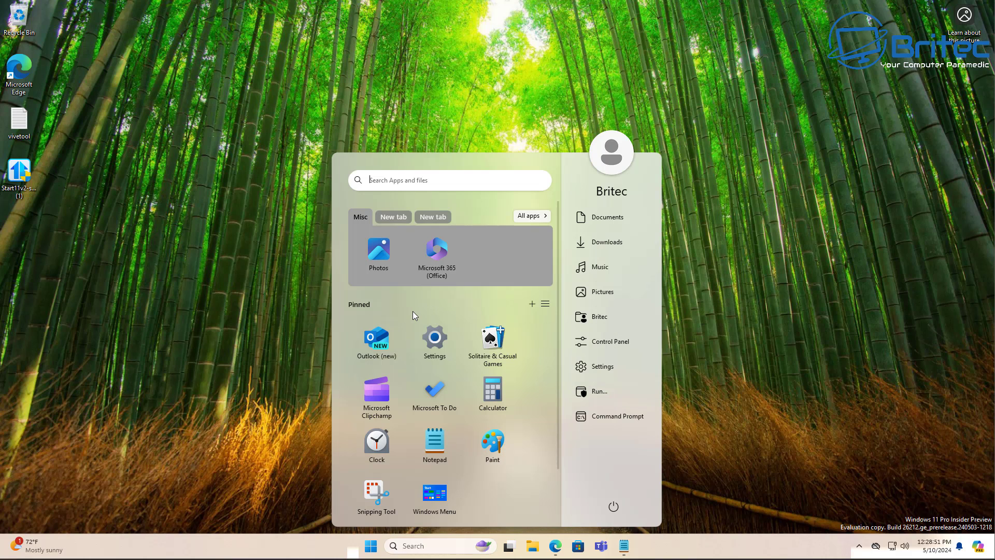
- Add a blank tab to the Pinned group, then close and reopen the Start menu
right_click(412, 310)
mouse_move(476, 340)
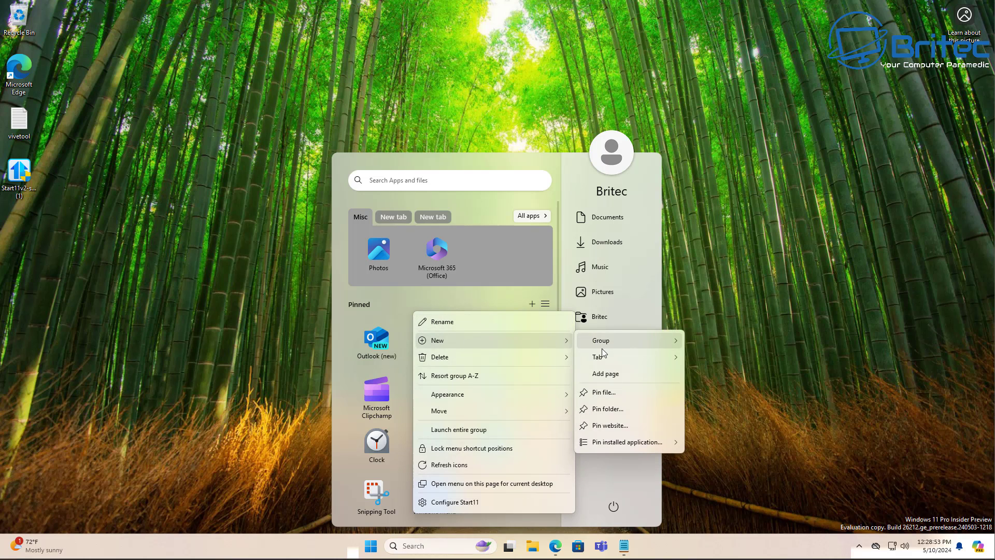
mouse_move(637, 351)
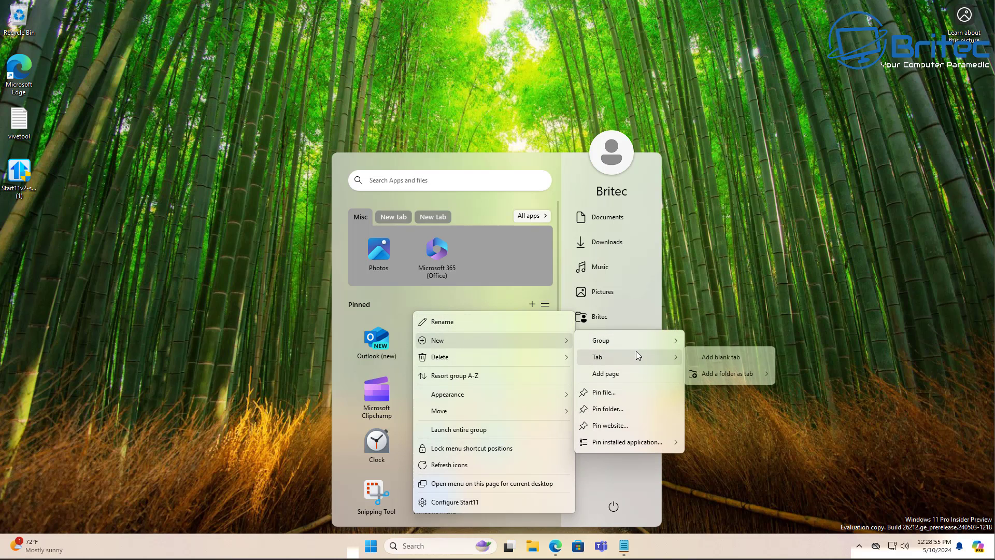
left_click(713, 356)
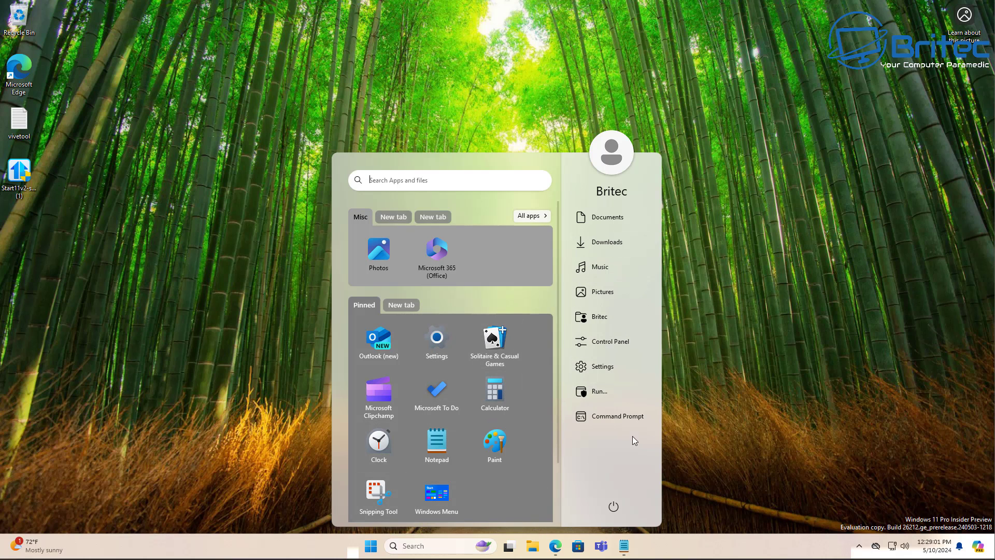
left_click(726, 437)
left_click(371, 546)
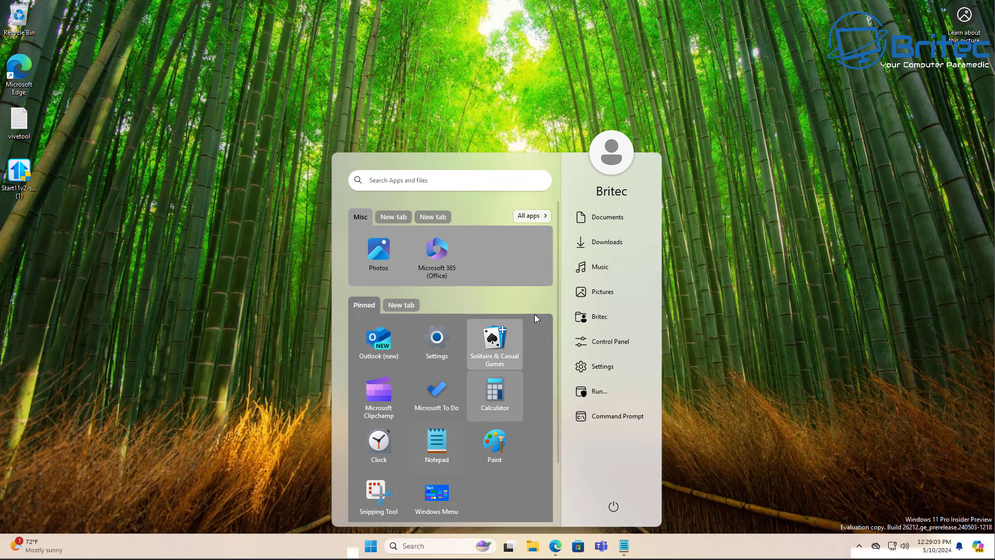
- Apply a golden-orange icon tint to the Misc tab's group
right_click(473, 254)
mouse_move(512, 340)
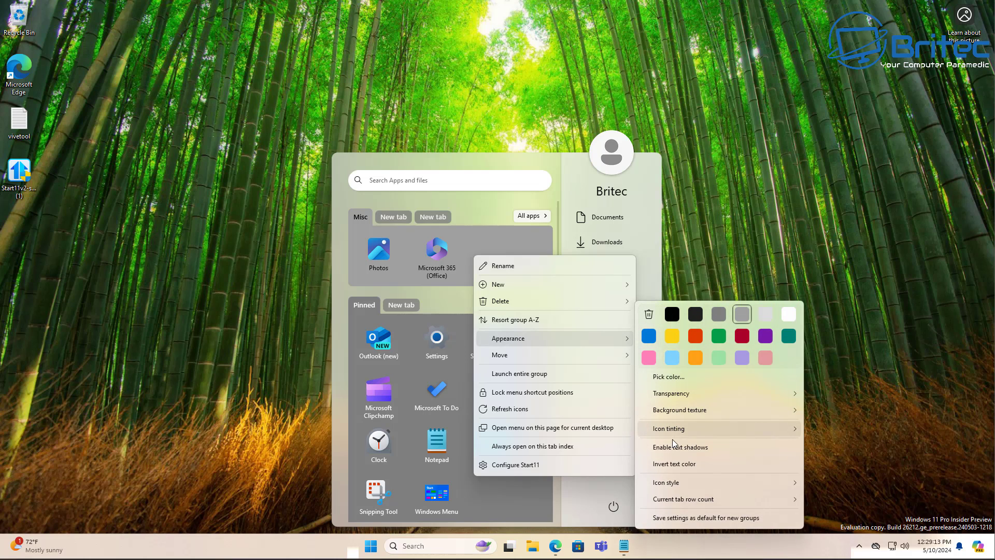
mouse_move(680, 430)
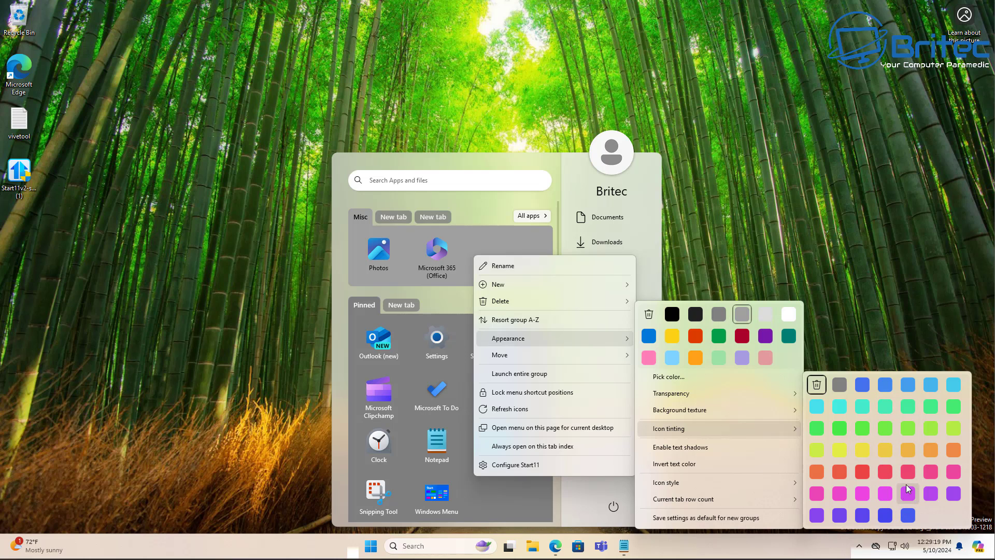
left_click(893, 454)
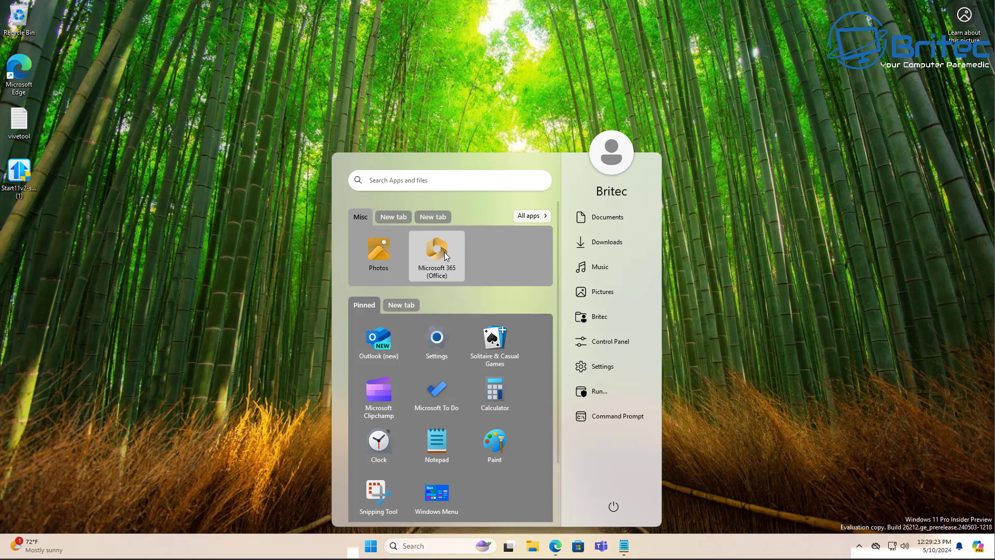
- Apply a dark orange icon tint to the Pinned tab's group
right_click(533, 352)
mouse_move(644, 390)
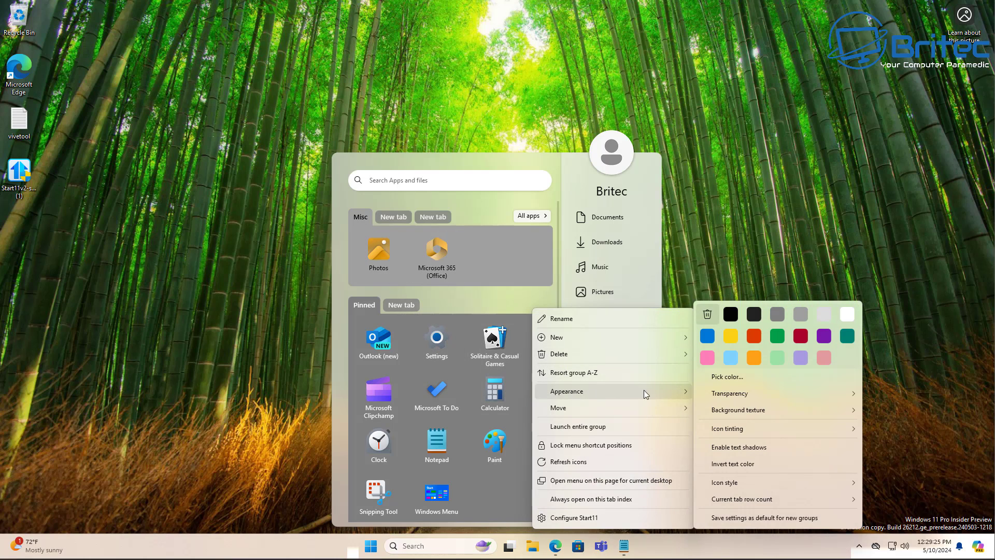
mouse_move(763, 388)
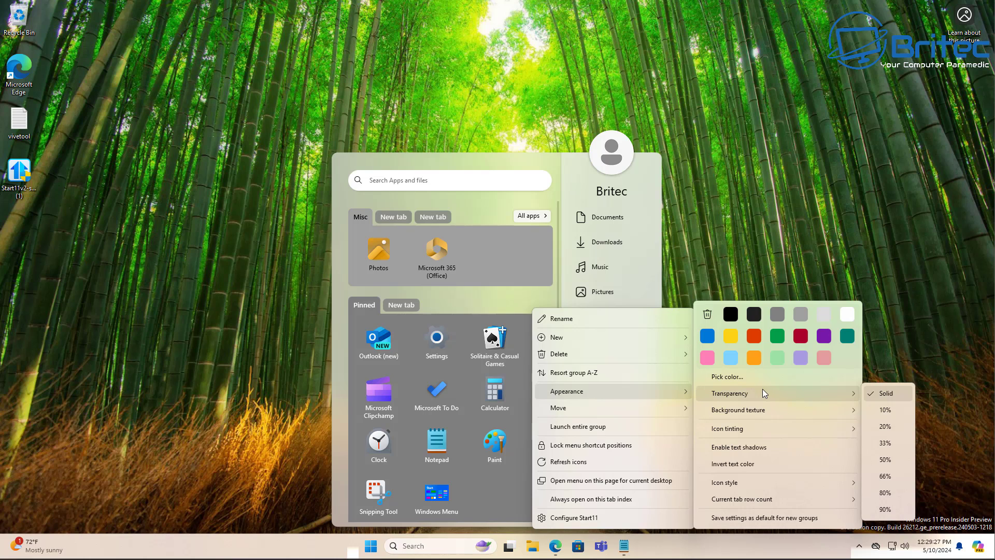
mouse_move(770, 425)
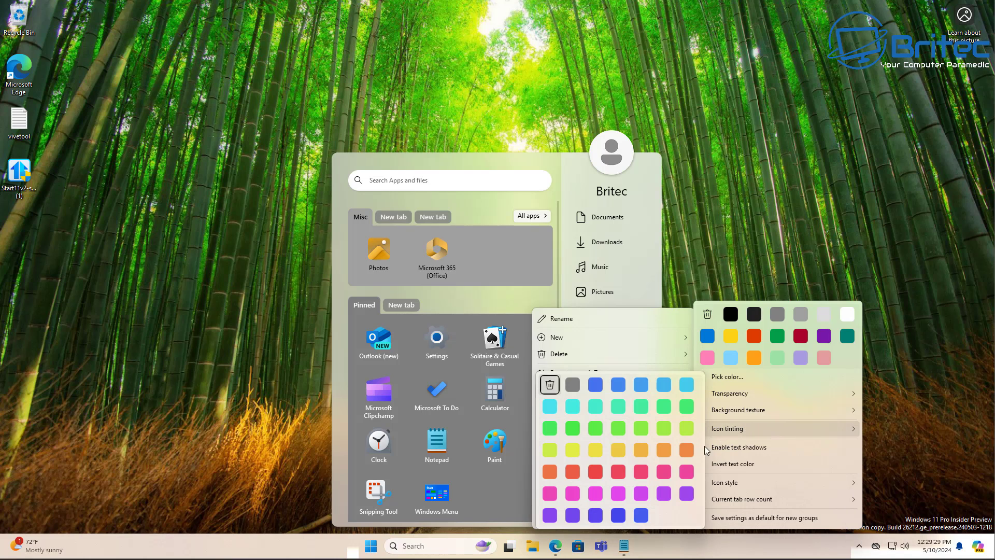
left_click(687, 450)
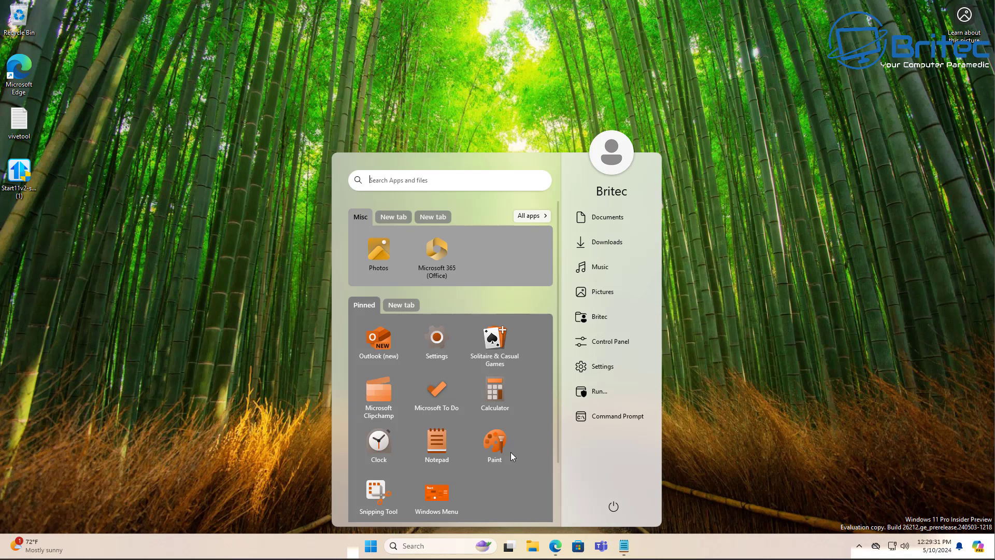
- Change the Pinned tab's icon tint to the lighter orange swatch
right_click(533, 398)
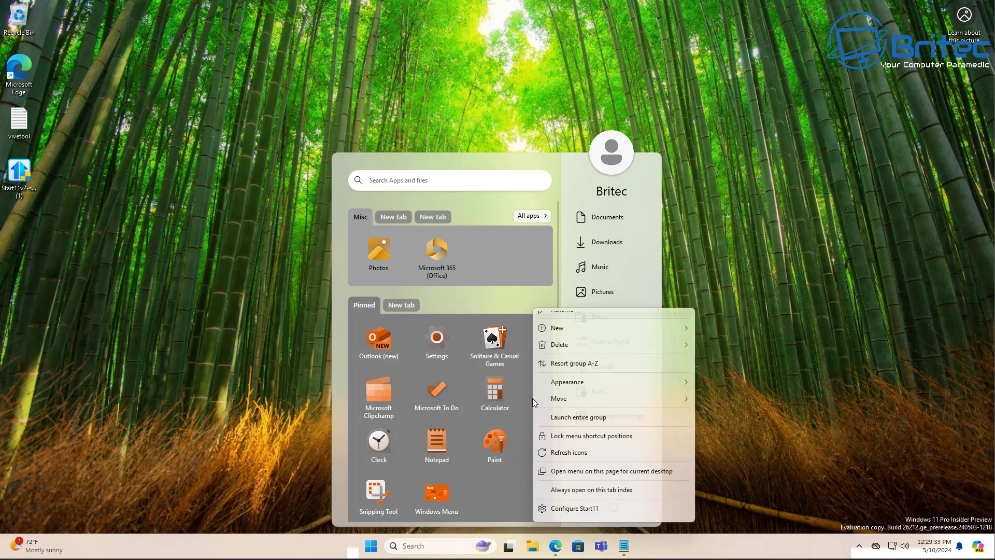
mouse_move(603, 389)
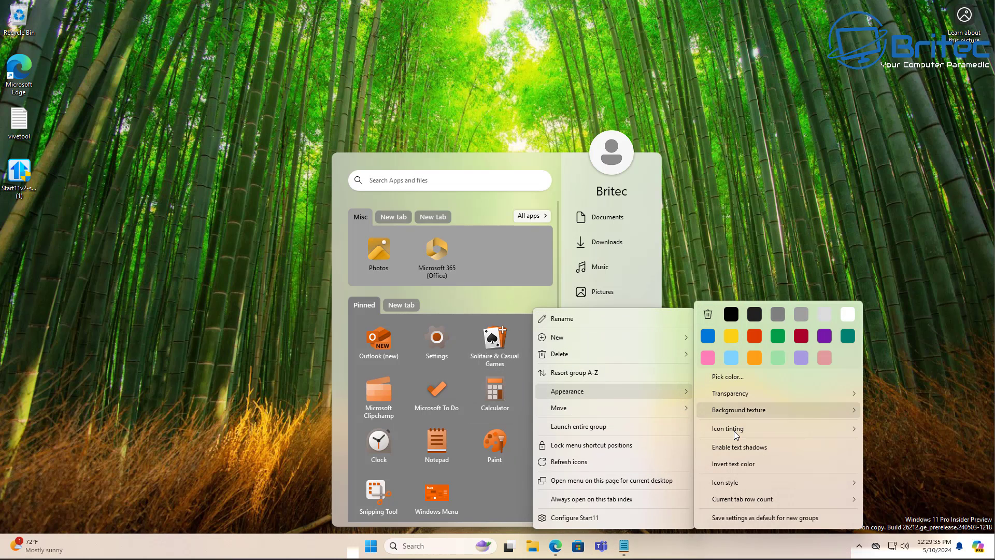
mouse_move(734, 432)
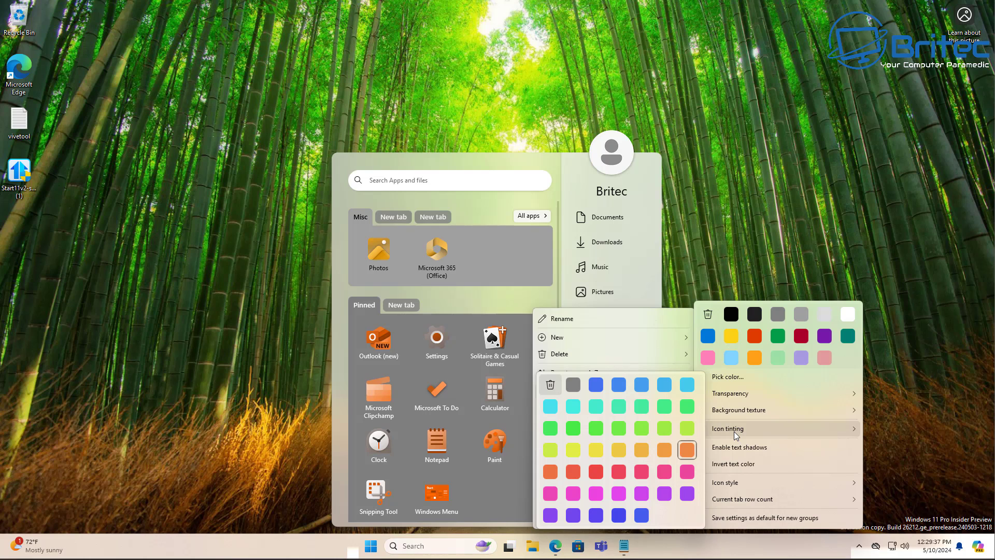
left_click(668, 447)
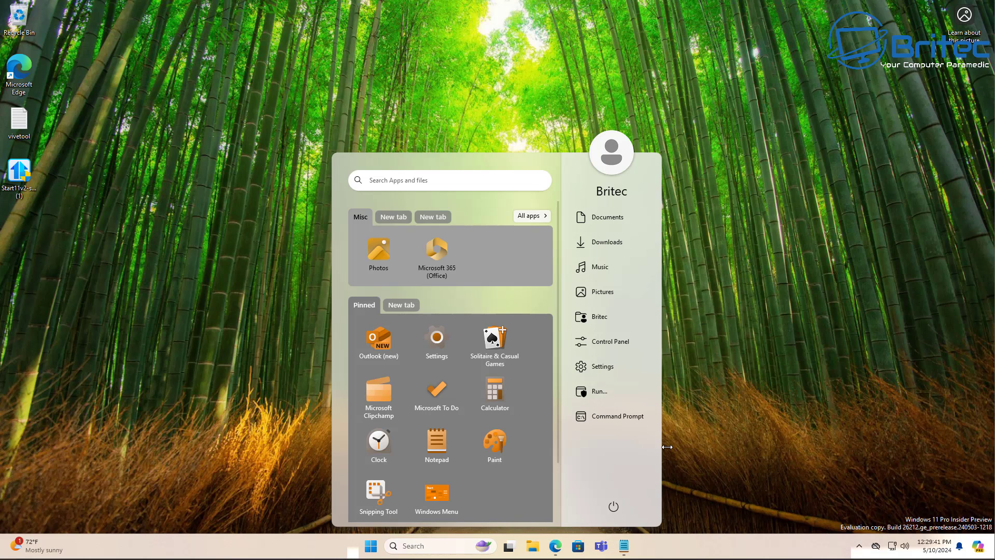
- Change the Misc tab's icon tint to the dark orange at the end of the yellow-orange row
right_click(474, 255)
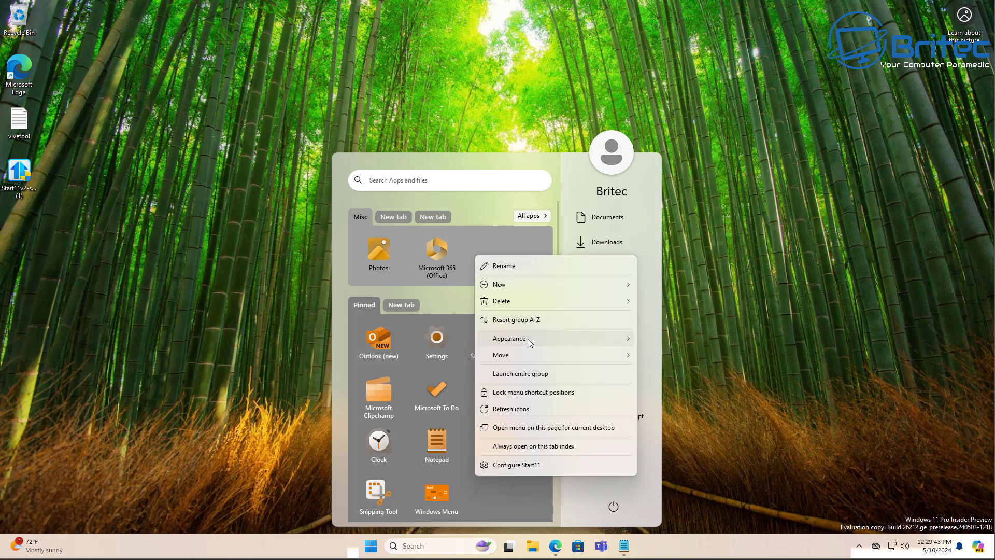
mouse_move(624, 339)
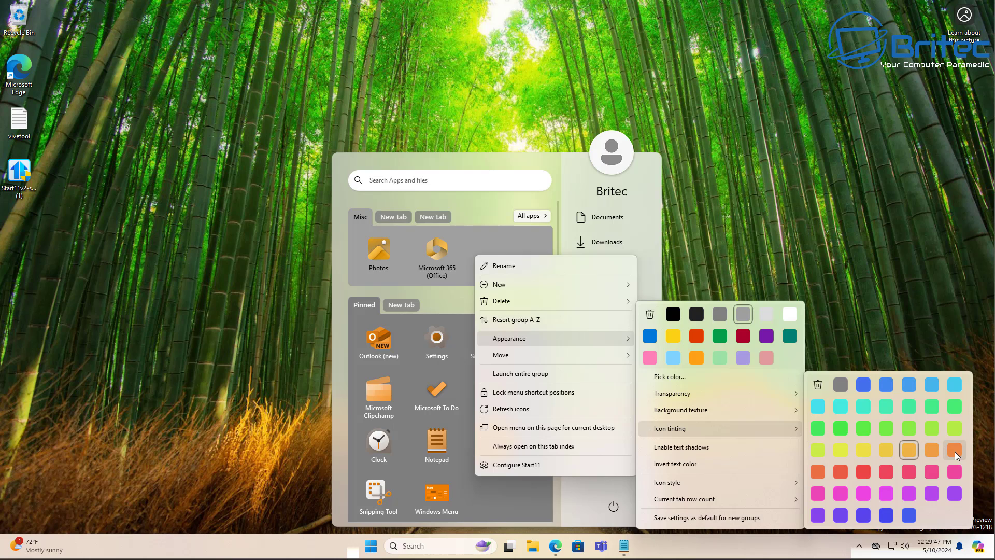
left_click(955, 452)
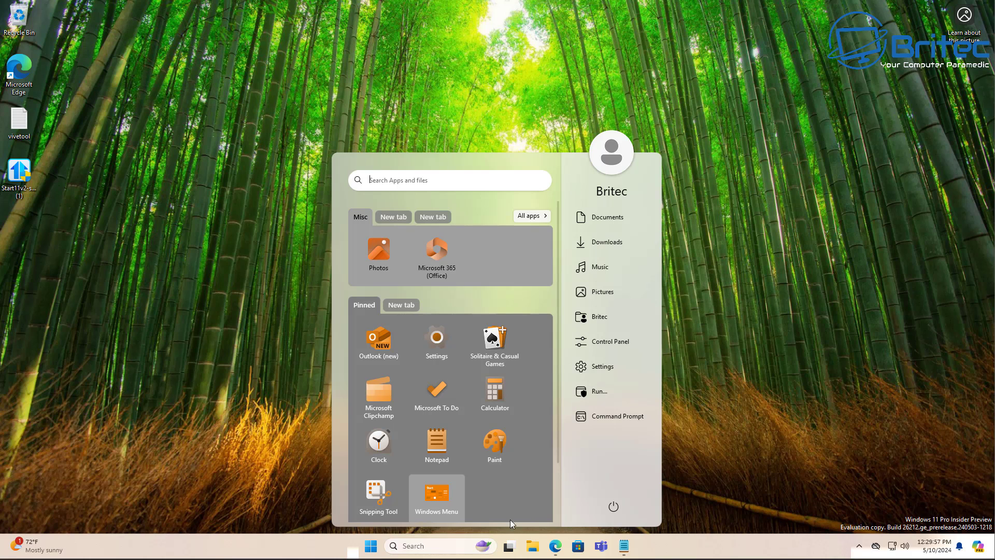
- Close and reopen the Start menu to examine the tinted icons in both groups
left_click(368, 549)
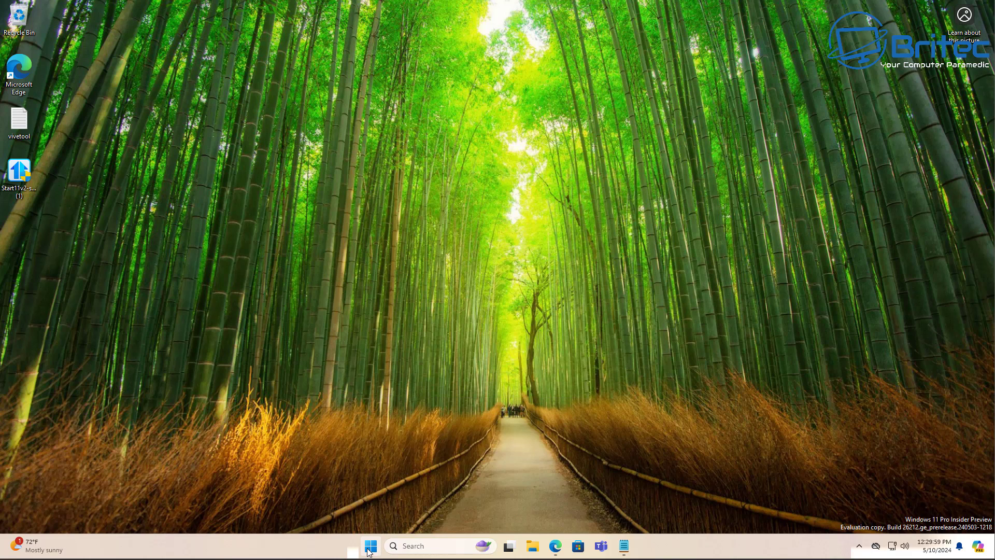
left_click(368, 551)
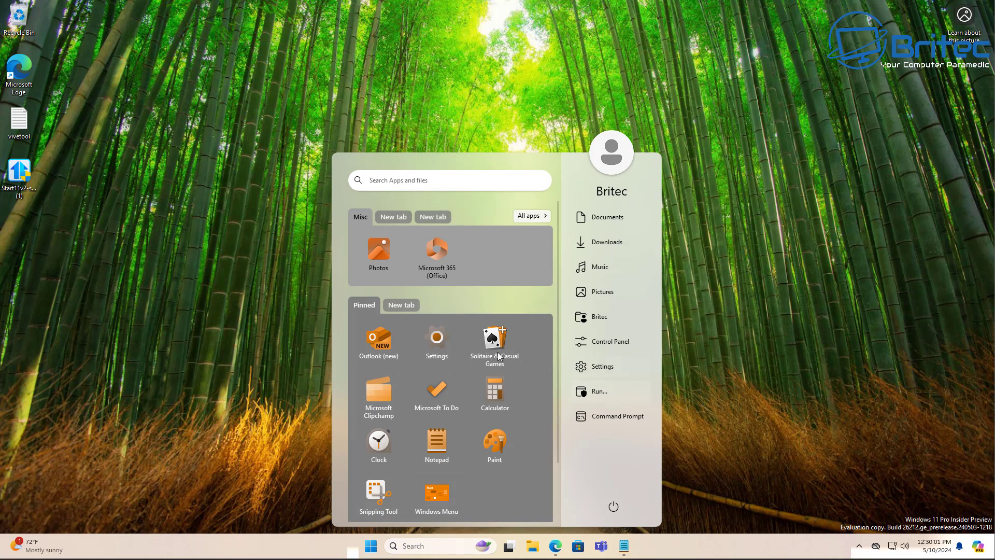
left_click(269, 462)
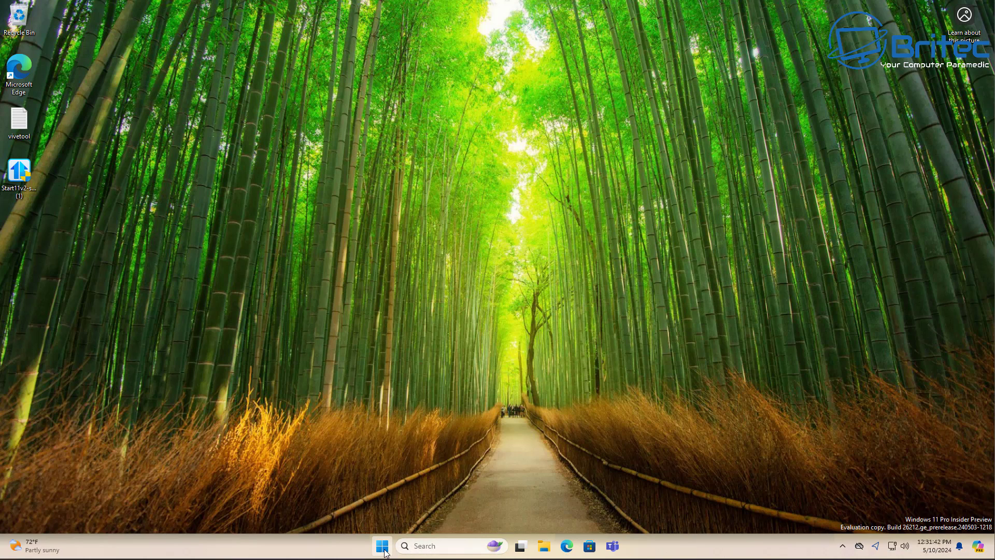
left_click(384, 551)
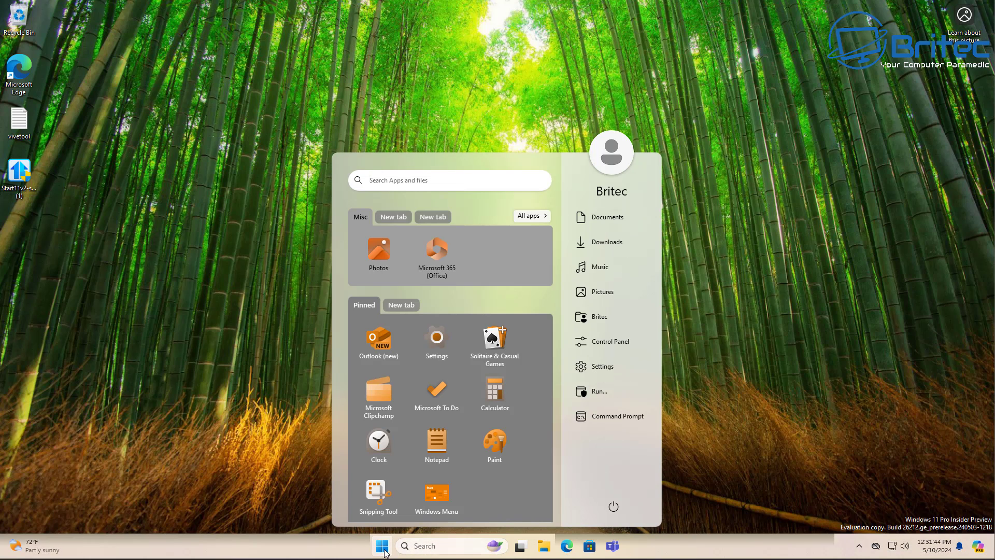
left_click(383, 550)
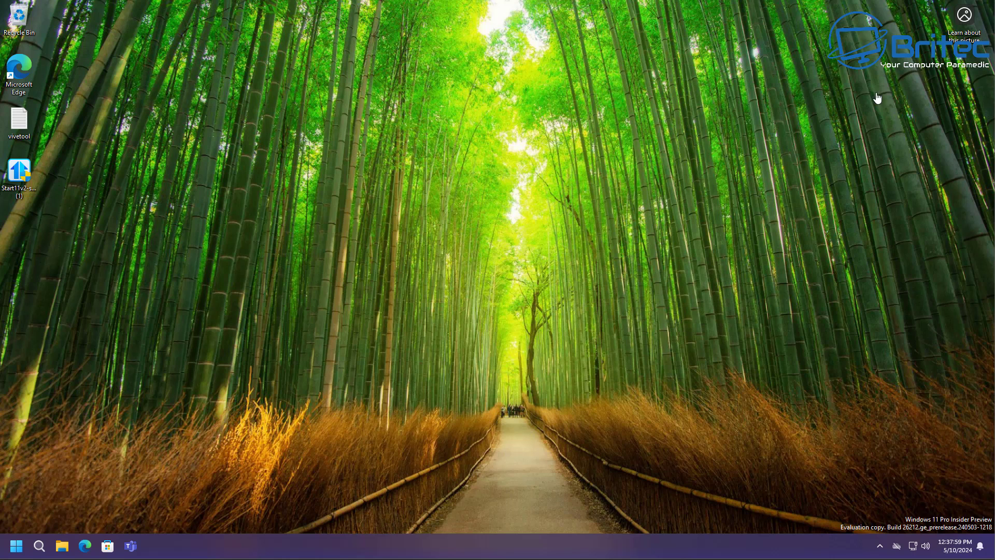
- Open the purple Start menu and look through the Office, Games, Misc, Programs and Tools tabs
left_click(14, 550)
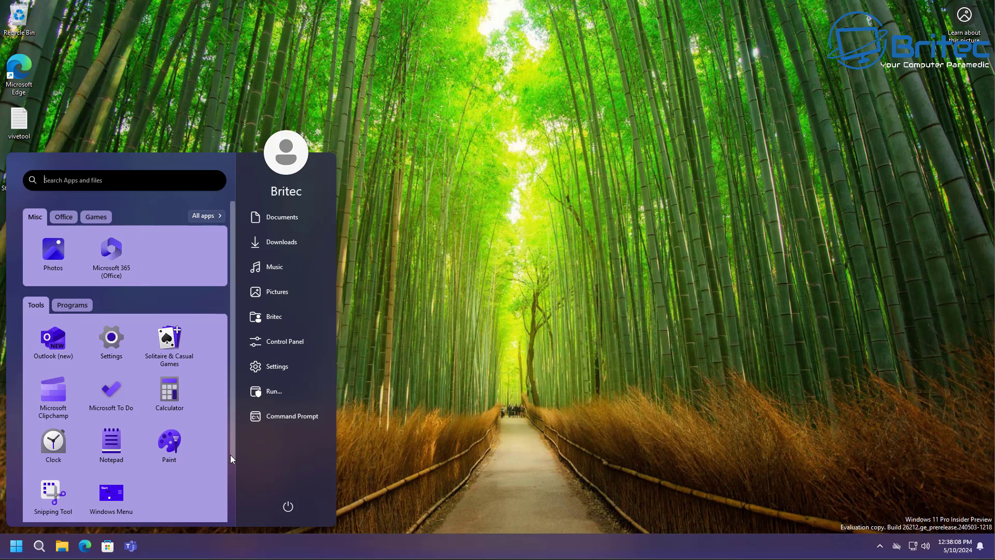
left_click(62, 219)
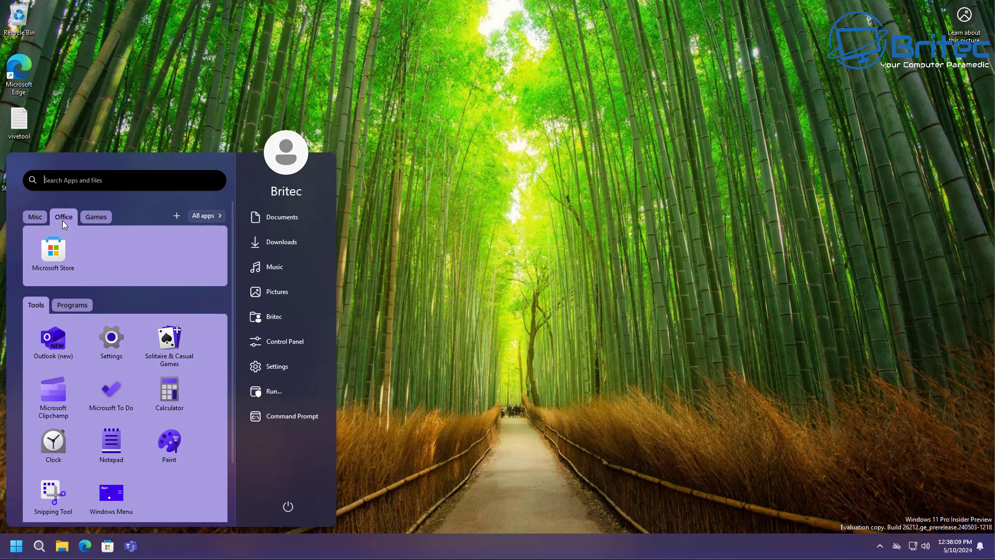
left_click(99, 219)
left_click(34, 219)
left_click(63, 309)
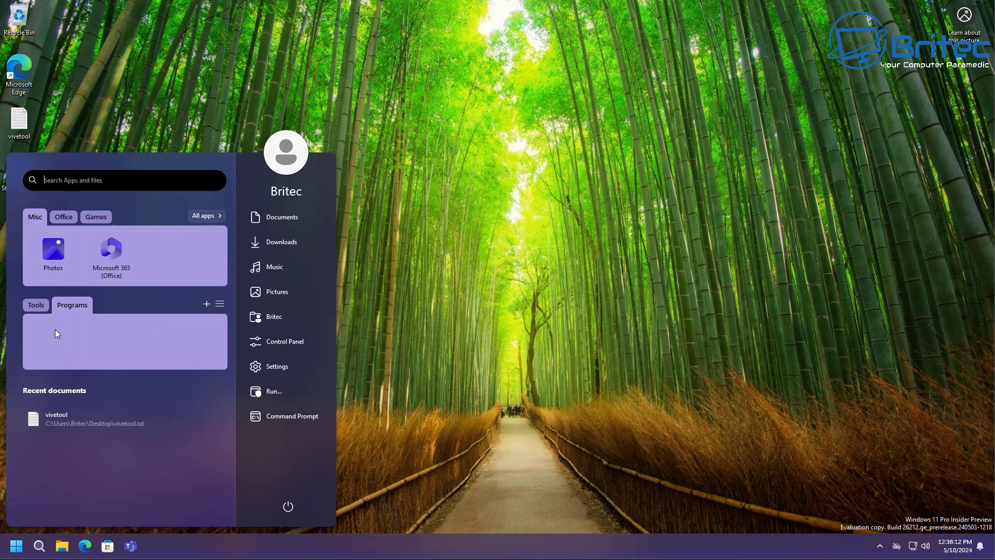
left_click(28, 308)
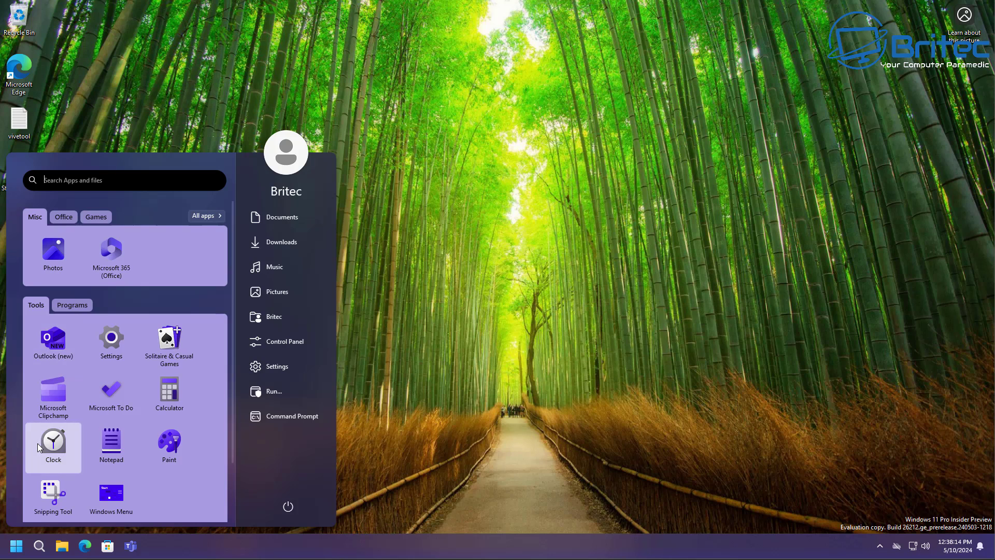